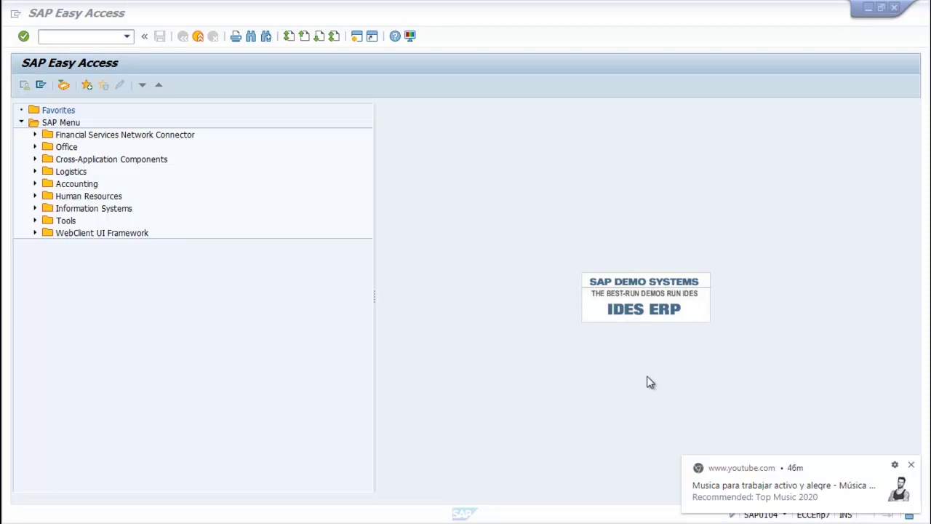
Open transaction FB50 for entering a G/L account document and set the document date to 01.01.2021
{"action": "left_click", "coordinate": [97, 35]}
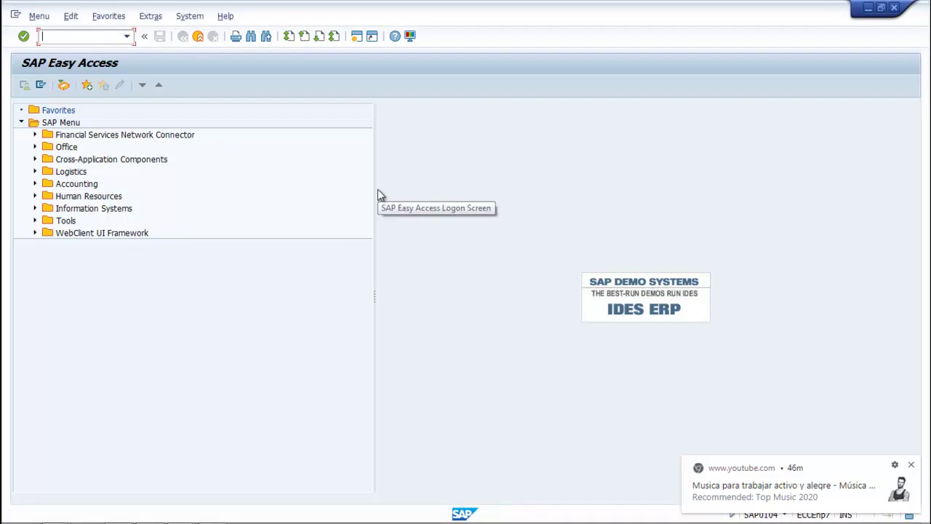
{"action": "type", "text": "FB50"}
{"action": "key", "text": "Return"}
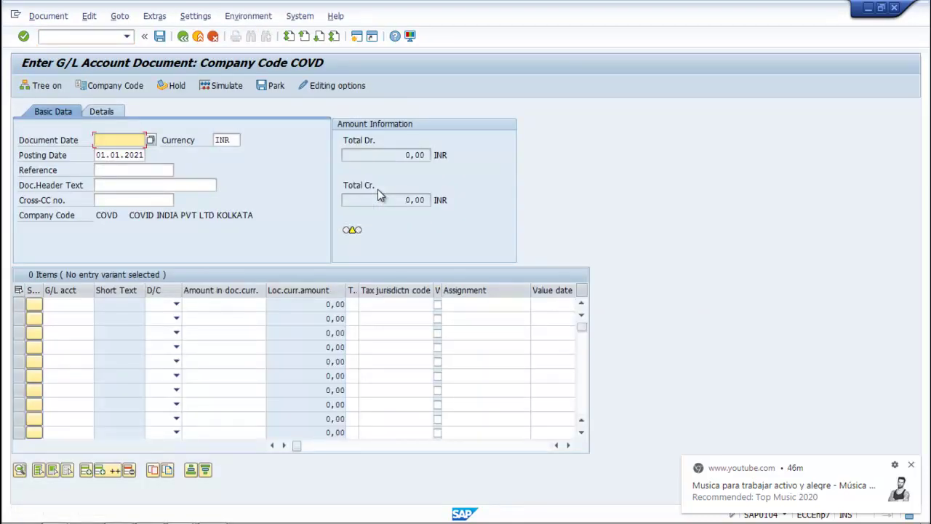
{"action": "type", "text": "0"}
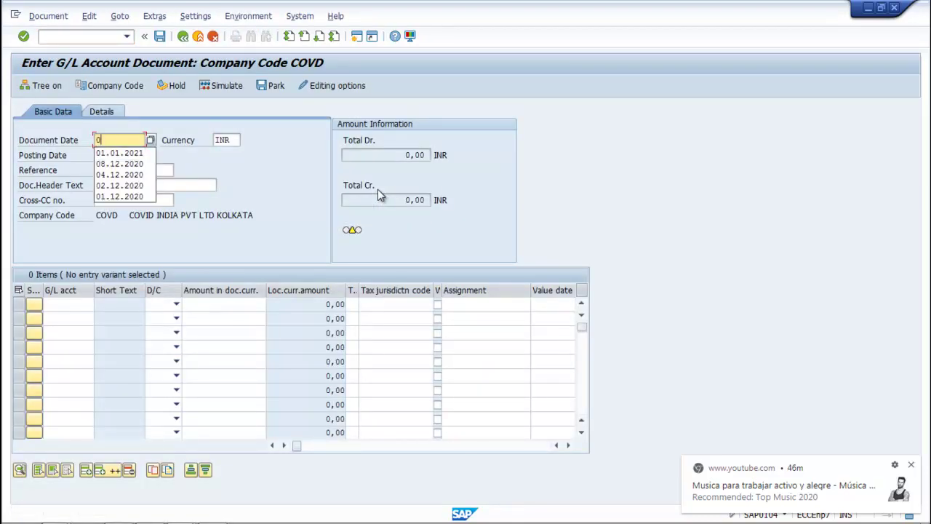
{"action": "type", "text": "1.01"}
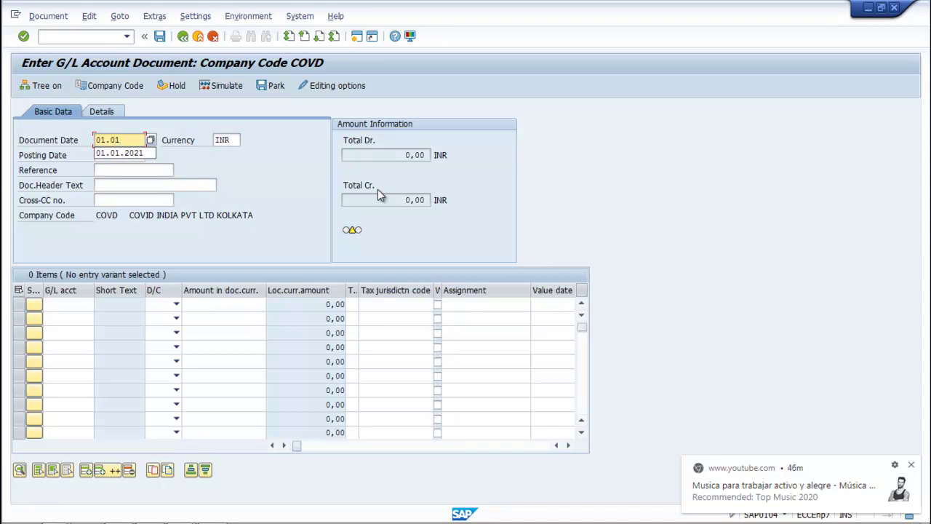
{"action": "type", "text": ".2021"}
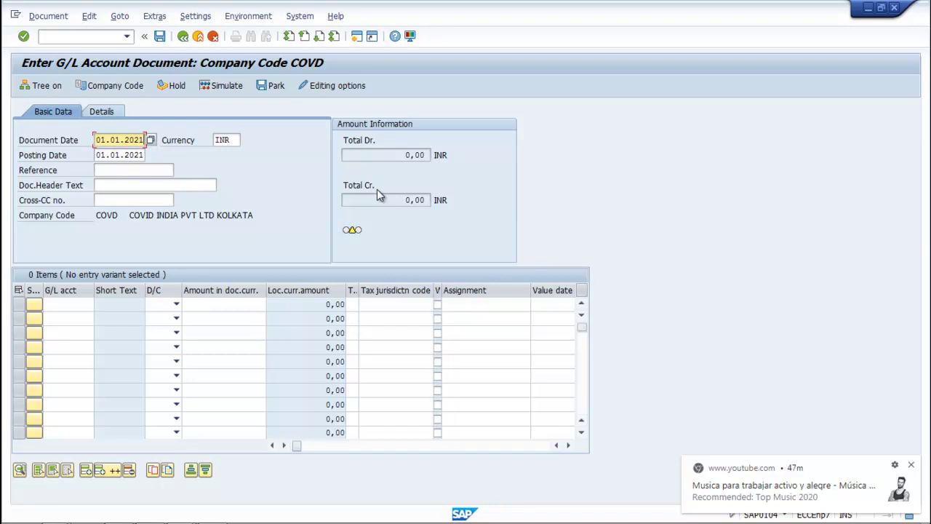
Set the document's reference to SAL/CSH/001/2021 and its header text to CASH SALES (LOCAL)
{"action": "left_click", "coordinate": [144, 169]}
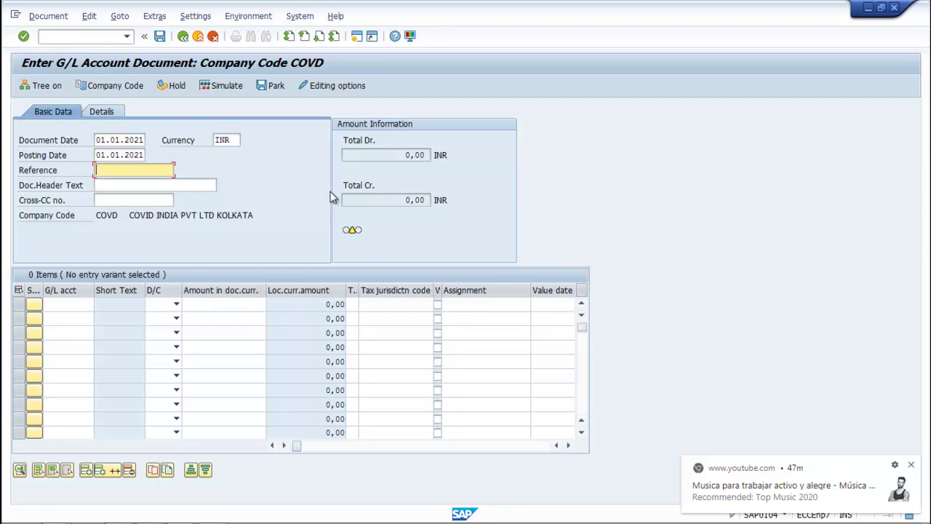
{"action": "type", "text": "SAL"}
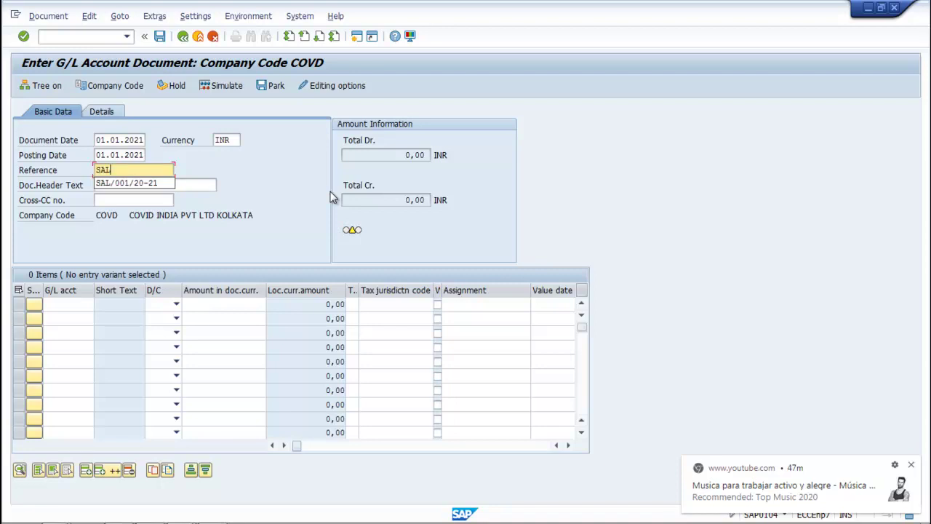
{"action": "type", "text": "/CSH"}
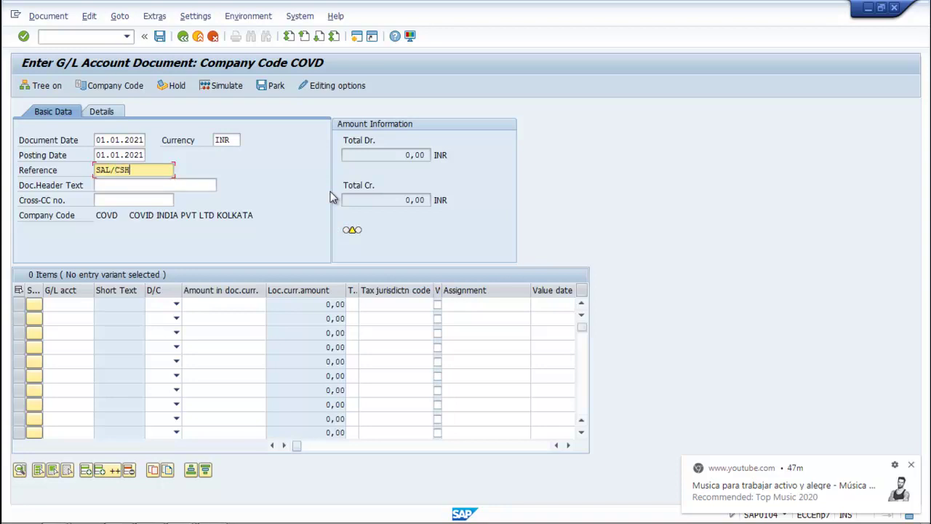
{"action": "type", "text": "/001/2021"}
{"action": "left_click", "coordinate": [175, 188]}
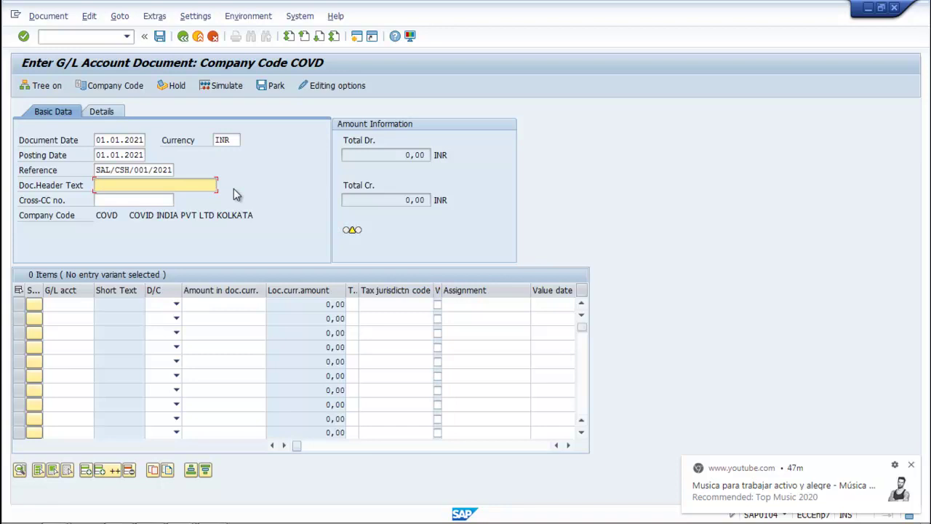
{"action": "type", "text": "CA"}
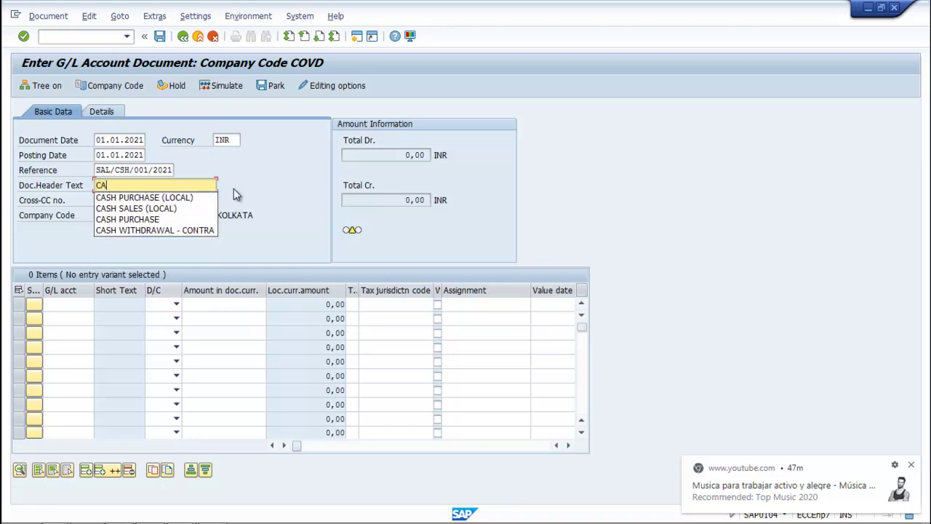
{"action": "type", "text": "SH SALES"}
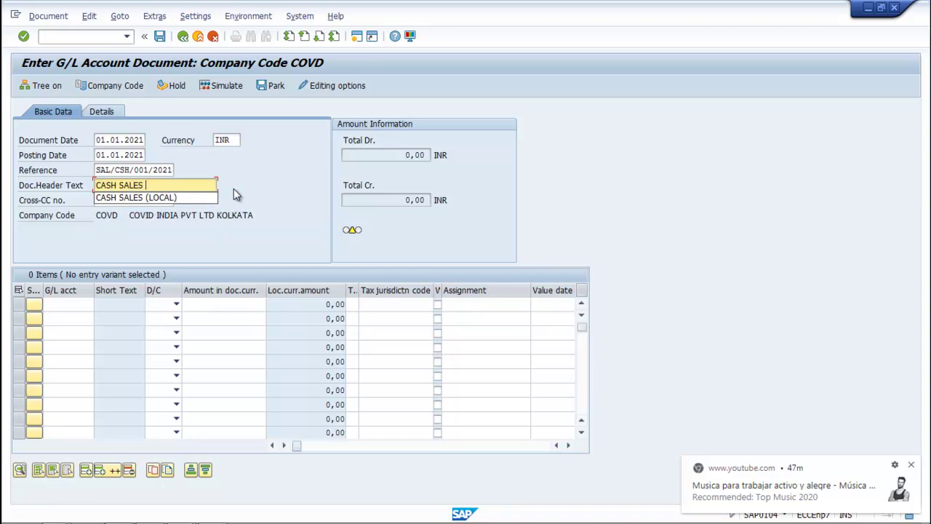
{"action": "left_click", "coordinate": [145, 201]}
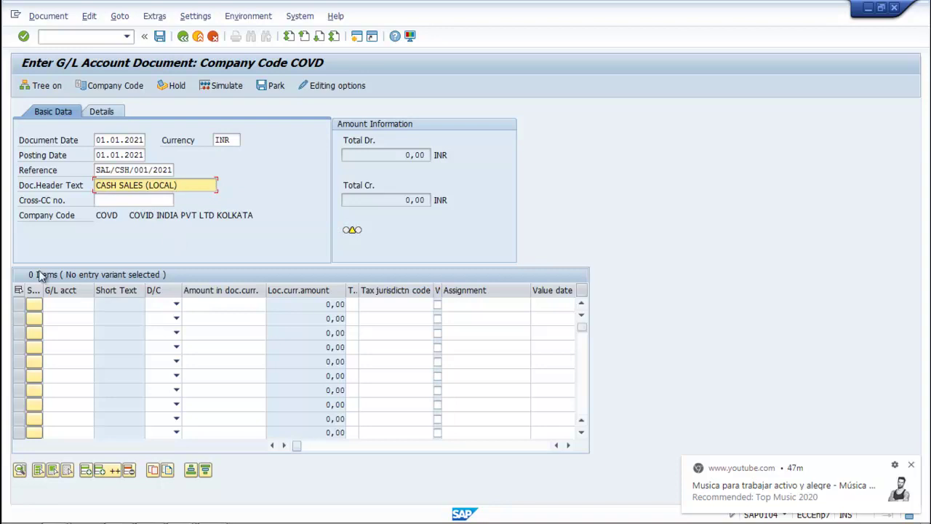
Enter the first line item as a debit of 15000 to the CASH IN HAND G/L account
{"action": "left_click", "coordinate": [66, 305]}
{"action": "left_click", "coordinate": [100, 306]}
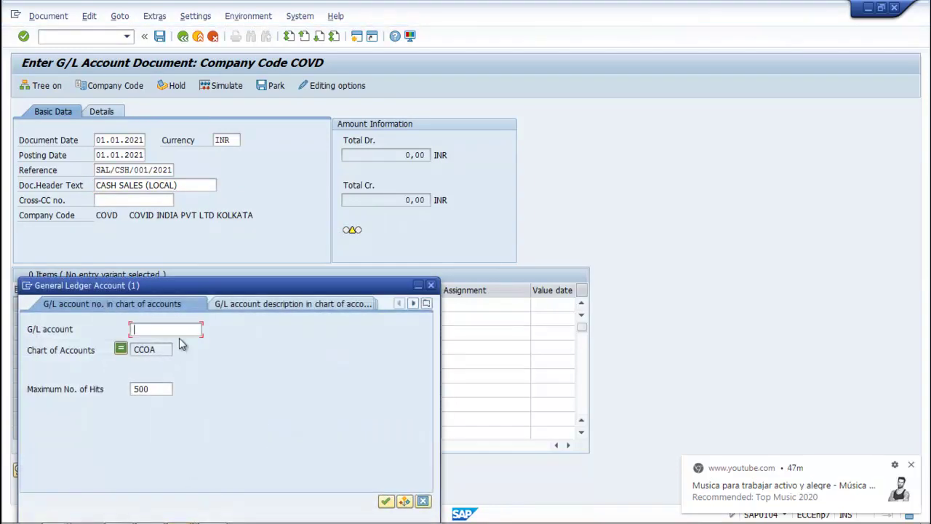
{"action": "left_click", "coordinate": [385, 500]}
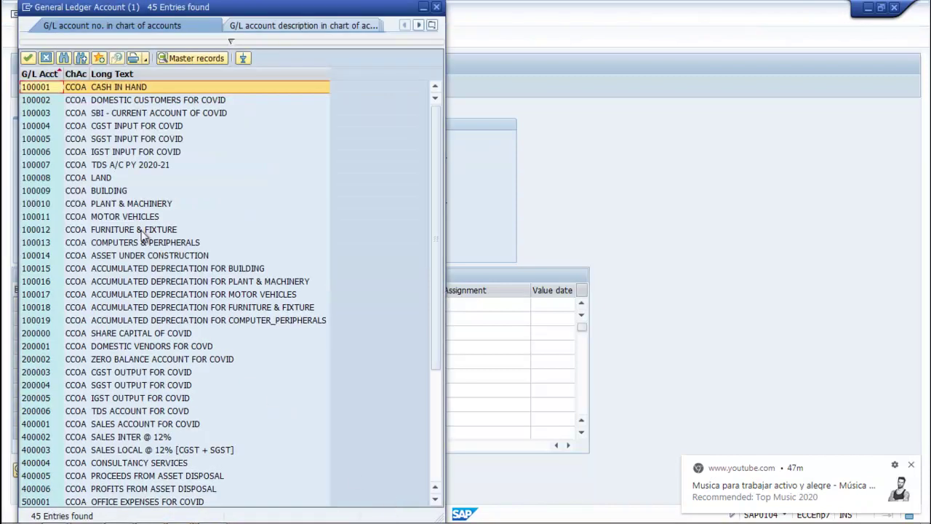
{"action": "left_click", "coordinate": [28, 58]}
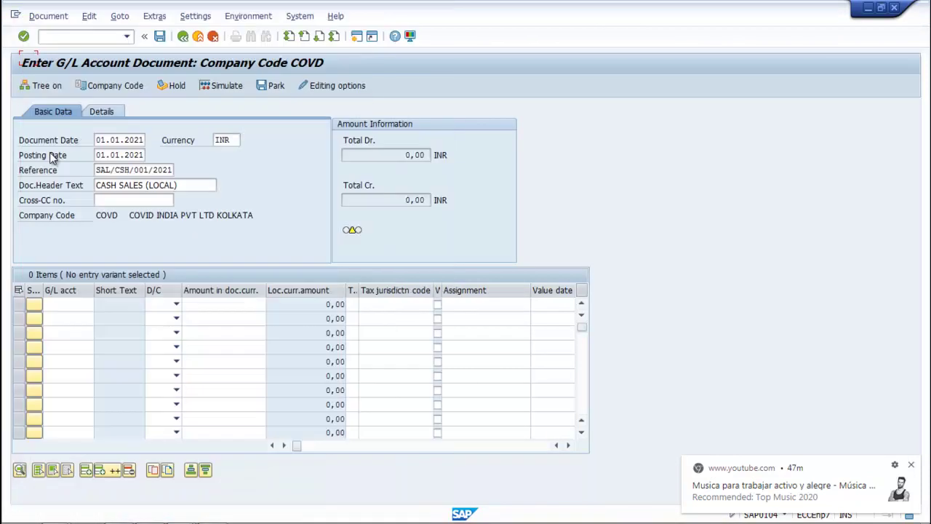
{"action": "left_click", "coordinate": [176, 304]}
{"action": "left_click", "coordinate": [150, 327]}
{"action": "left_click", "coordinate": [241, 306]}
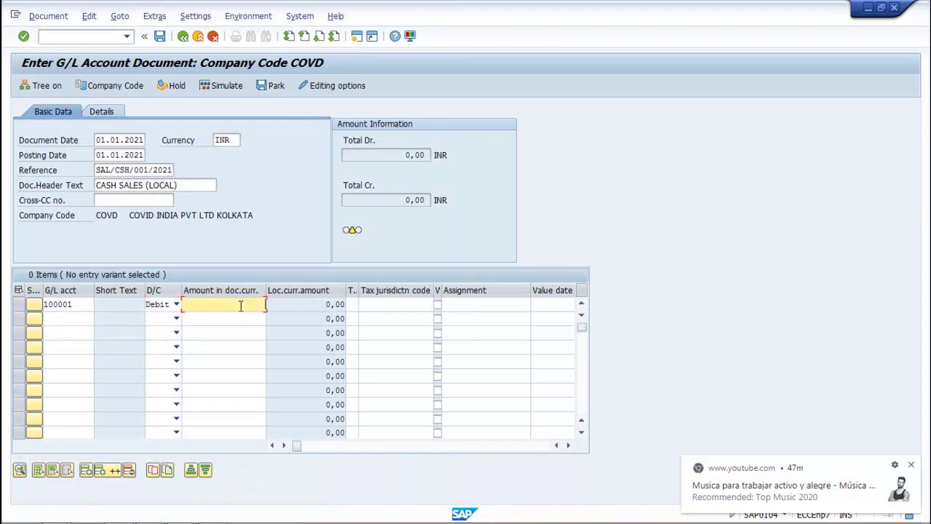
{"action": "type", "text": "15000"}
Enter the second line item as a credit of 15000 to the SALES ACCOUNT FOR COVID G/L account and validate the entries
{"action": "left_click", "coordinate": [89, 318]}
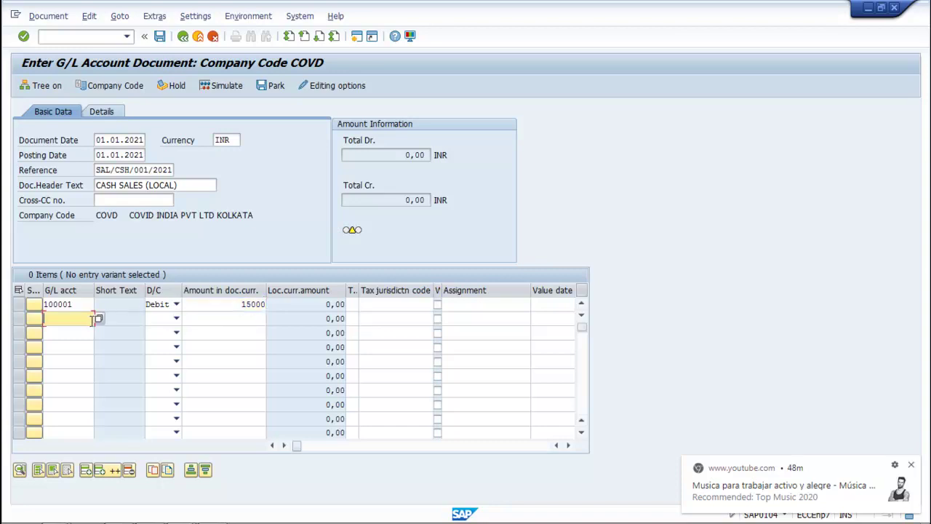
{"action": "left_click", "coordinate": [99, 320]}
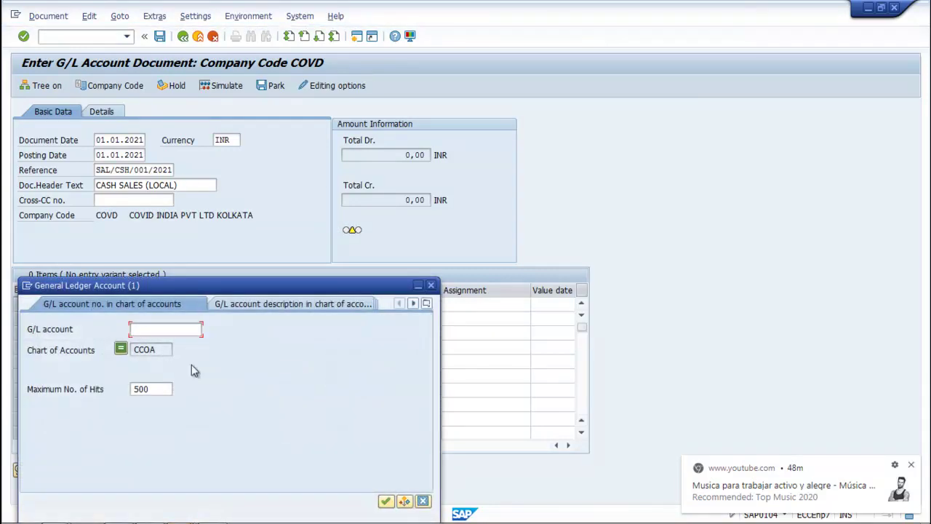
{"action": "left_click", "coordinate": [386, 501]}
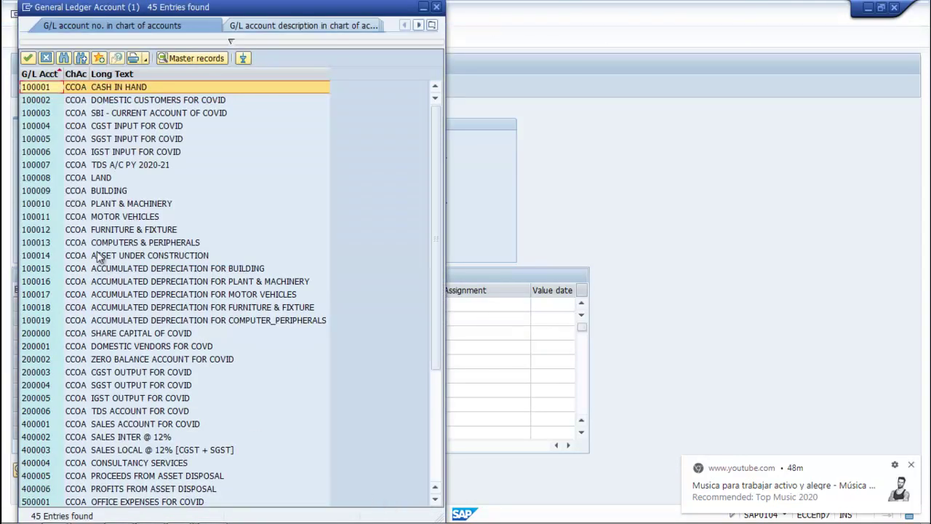
{"action": "scroll", "coordinate": [97, 251], "scroll_direction": "down", "scroll_amount": 5}
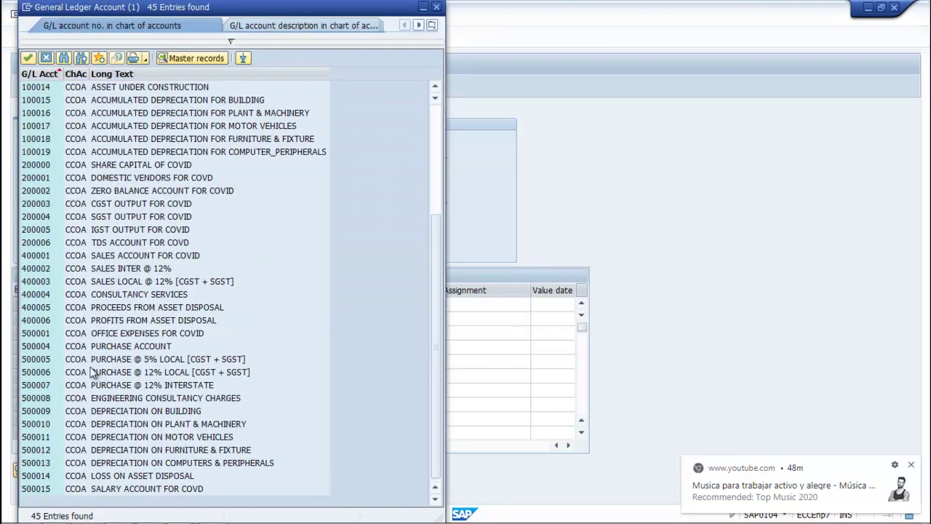
{"action": "left_click", "coordinate": [45, 256]}
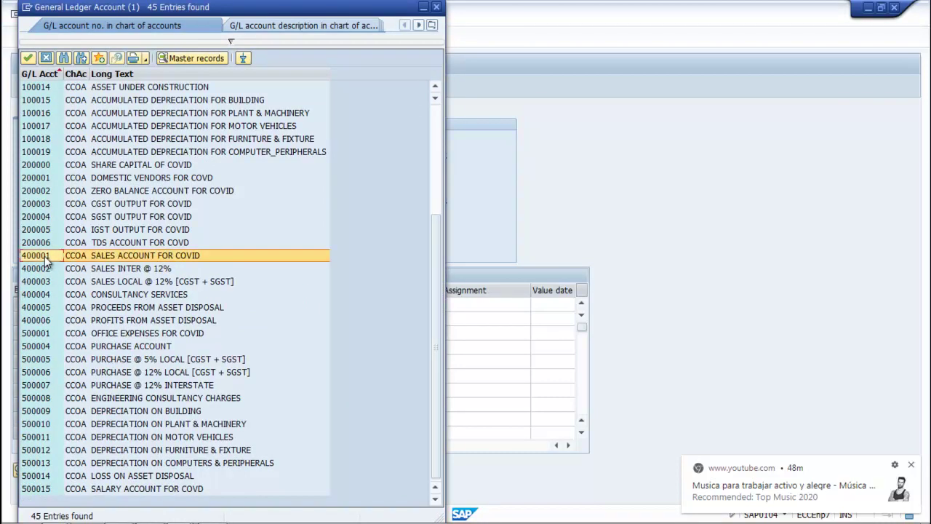
{"action": "left_click", "coordinate": [28, 58]}
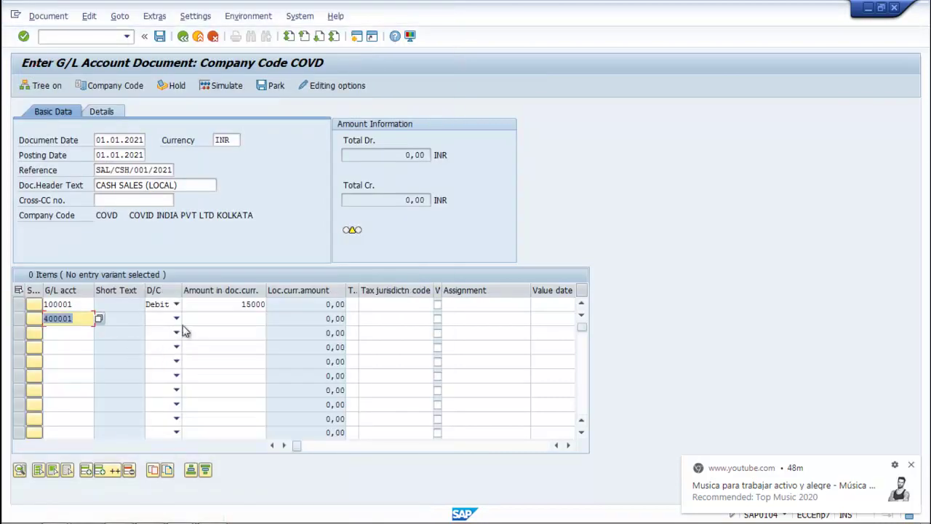
{"action": "left_click", "coordinate": [177, 319]}
{"action": "left_click", "coordinate": [159, 345]}
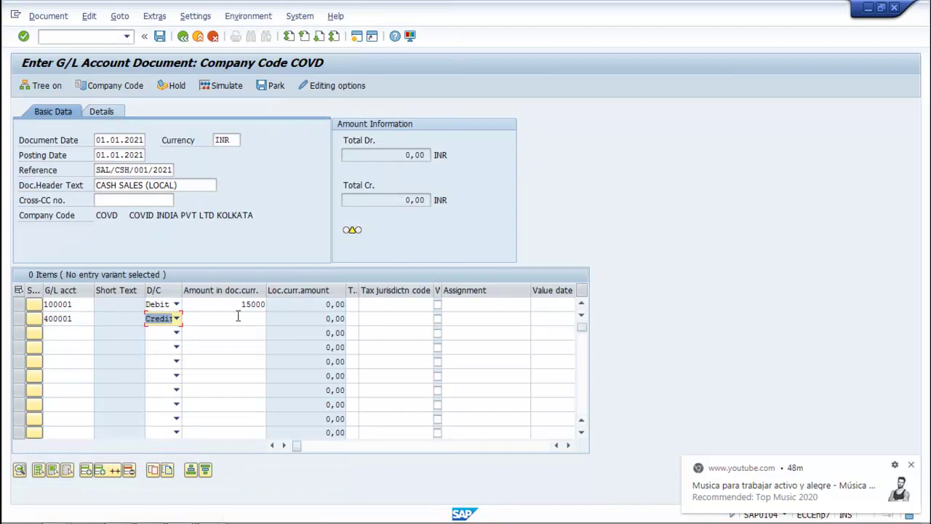
{"action": "left_click", "coordinate": [244, 318]}
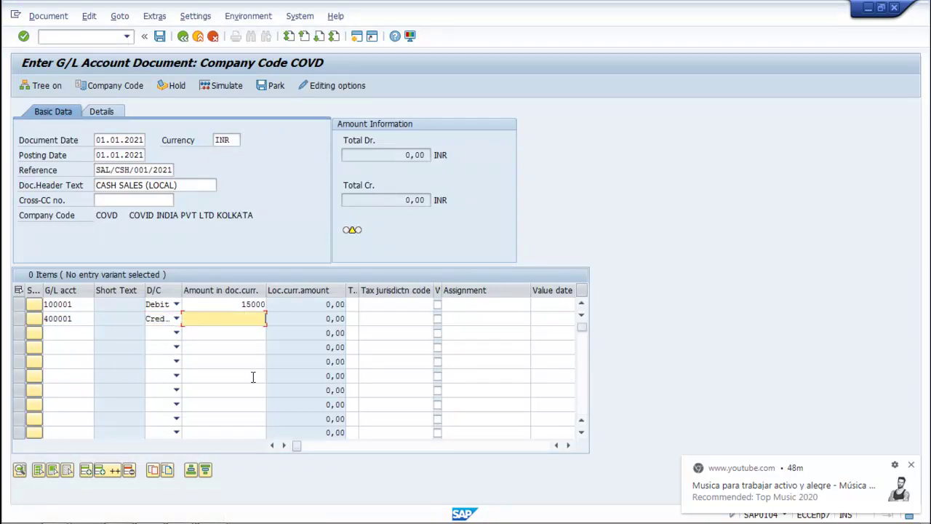
{"action": "key", "text": "Return"}
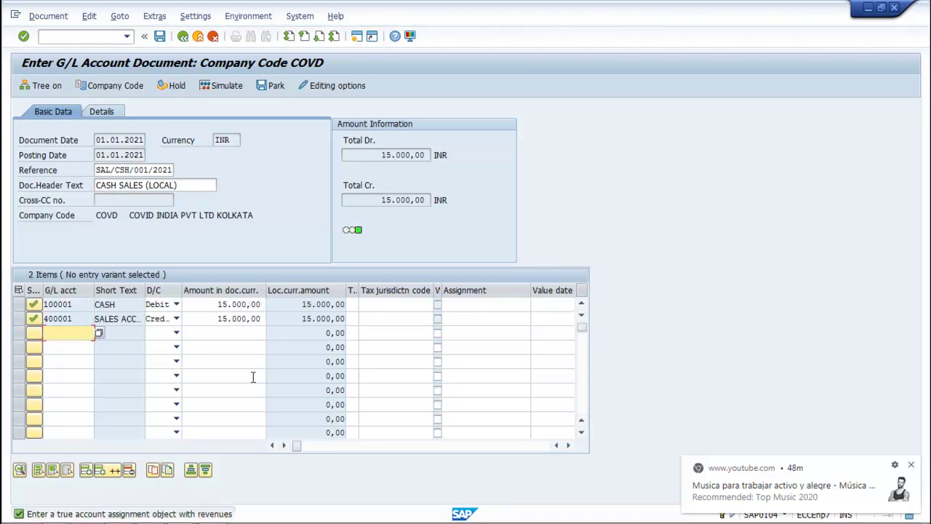
Examine the cost center and profit center assigned to the sales line item
{"action": "left_click", "coordinate": [569, 446]}
{"action": "left_click", "coordinate": [569, 446]}
{"action": "left_click", "coordinate": [569, 447]}
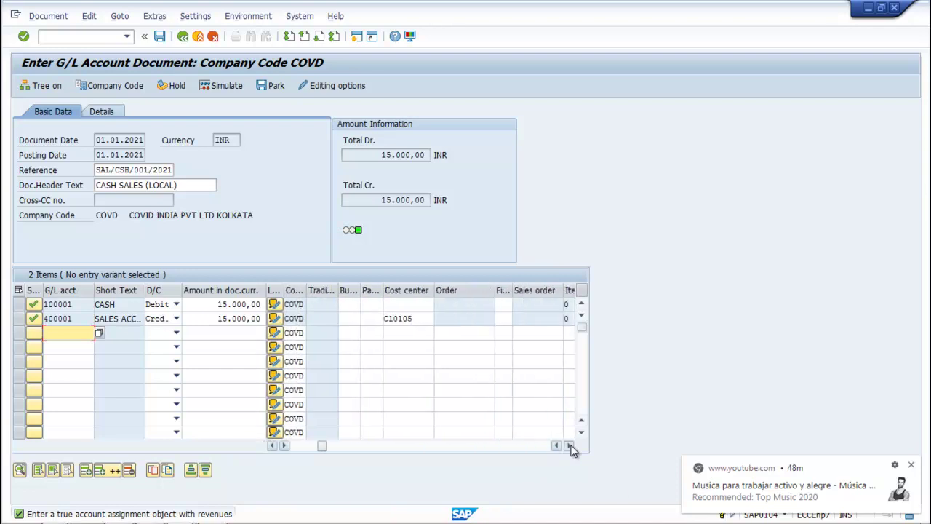
{"action": "left_click", "coordinate": [568, 446]}
{"action": "left_click", "coordinate": [568, 446]}
{"action": "left_click", "coordinate": [568, 446]}
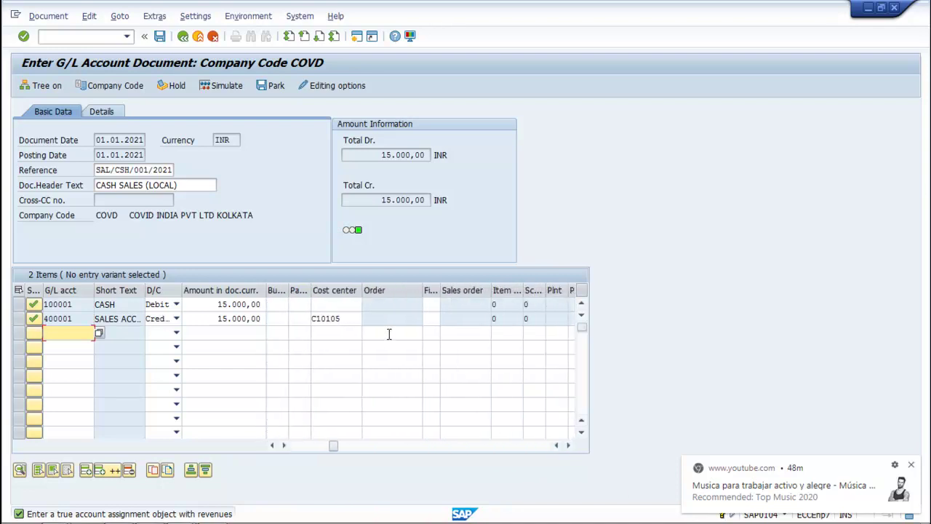
{"action": "left_click", "coordinate": [568, 446]}
{"action": "left_click", "coordinate": [568, 446]}
{"action": "left_click", "coordinate": [568, 446]}
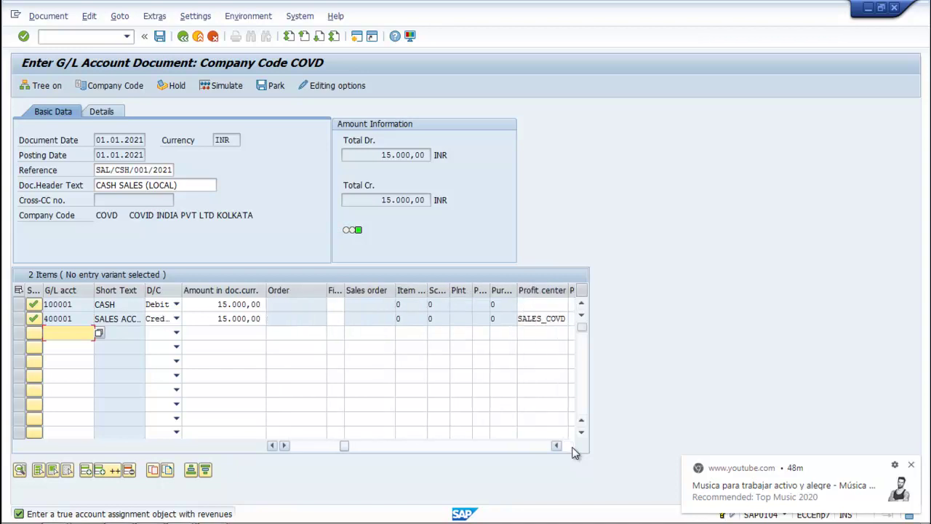
{"action": "left_click", "coordinate": [569, 446]}
{"action": "left_click", "coordinate": [568, 446]}
{"action": "left_click", "coordinate": [568, 446]}
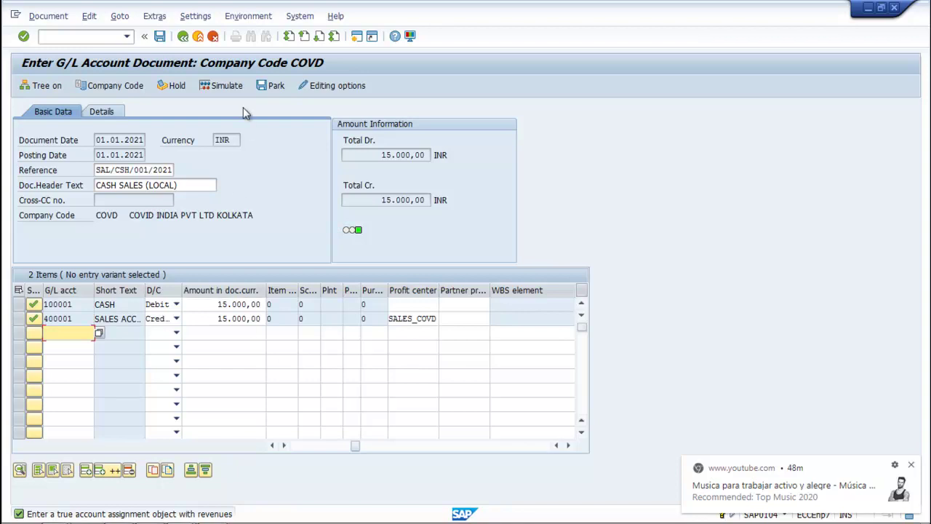
Simulate the cash sales document and post it
{"action": "left_click", "coordinate": [227, 89]}
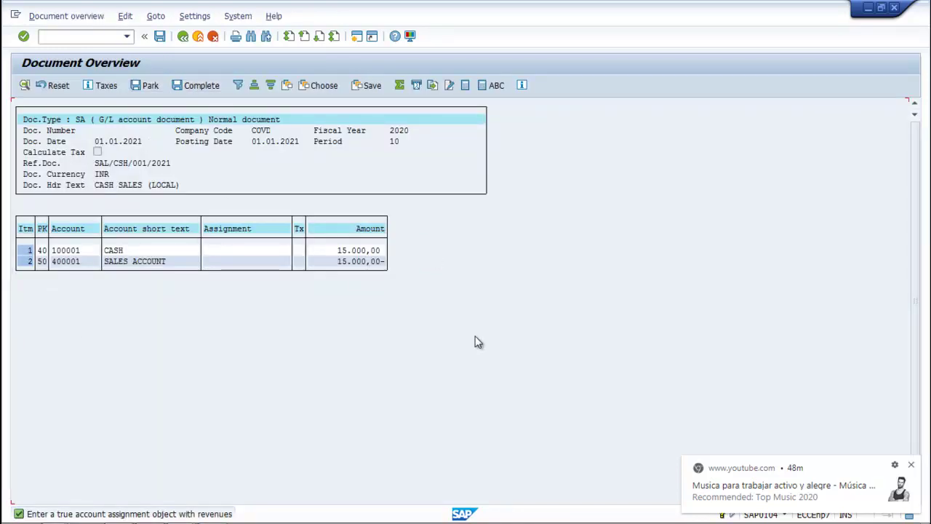
{"action": "left_click", "coordinate": [160, 37]}
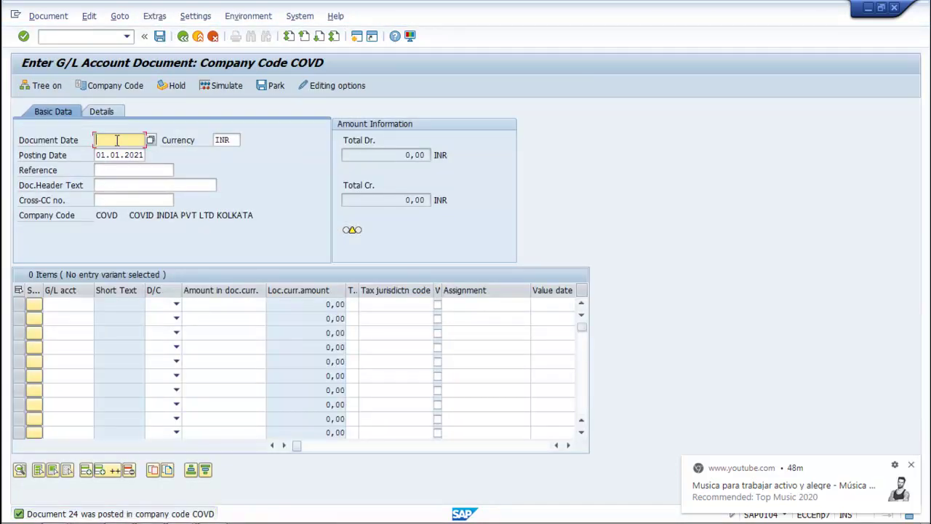
Fill in the document header with document date 01.01.2021, reference SAL/CSH/002/2021 and header text CASH SALES (LOCAL)
{"action": "type", "text": "01"}
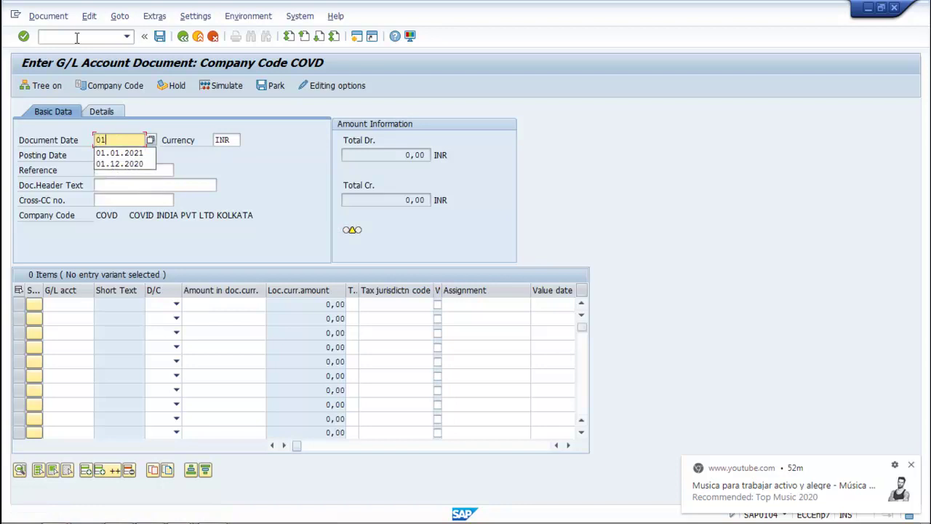
{"action": "left_click", "coordinate": [116, 153]}
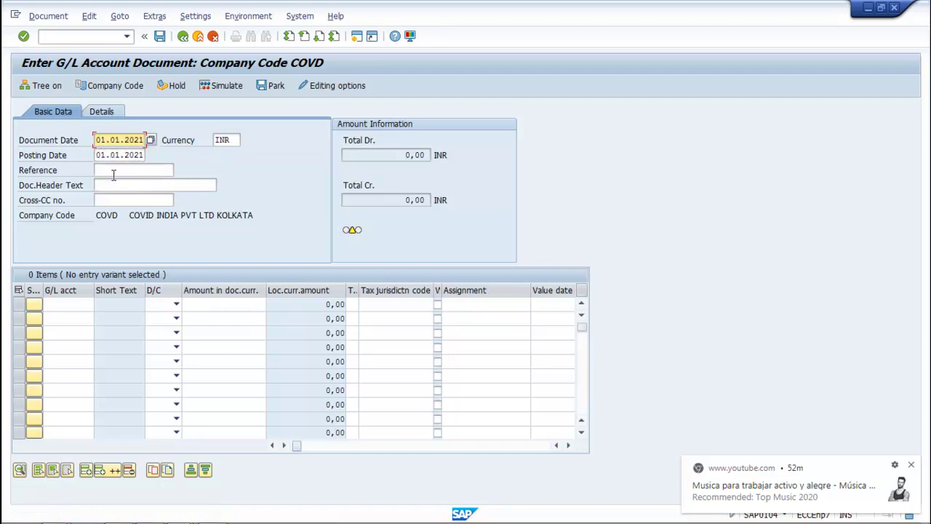
{"action": "left_click", "coordinate": [117, 169]}
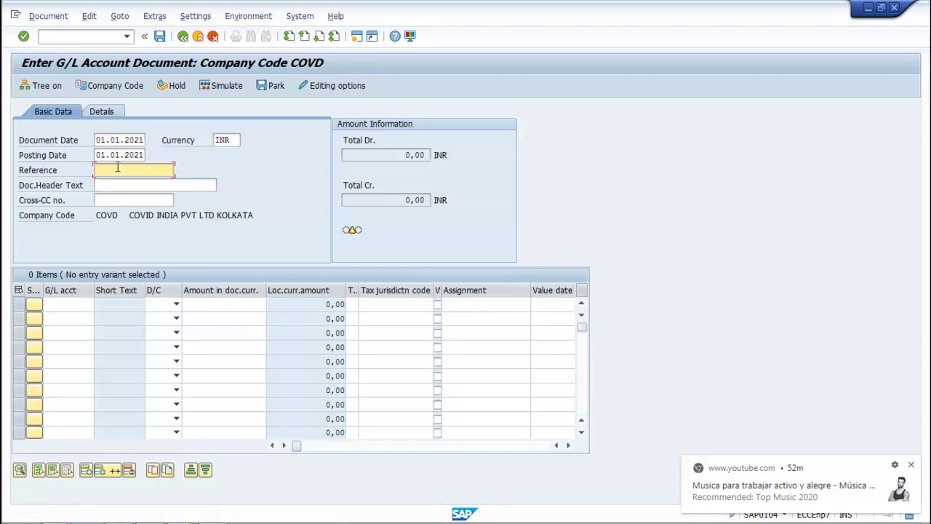
{"action": "type", "text": "s"}
{"action": "left_click", "coordinate": [128, 190]}
{"action": "left_click", "coordinate": [119, 184]}
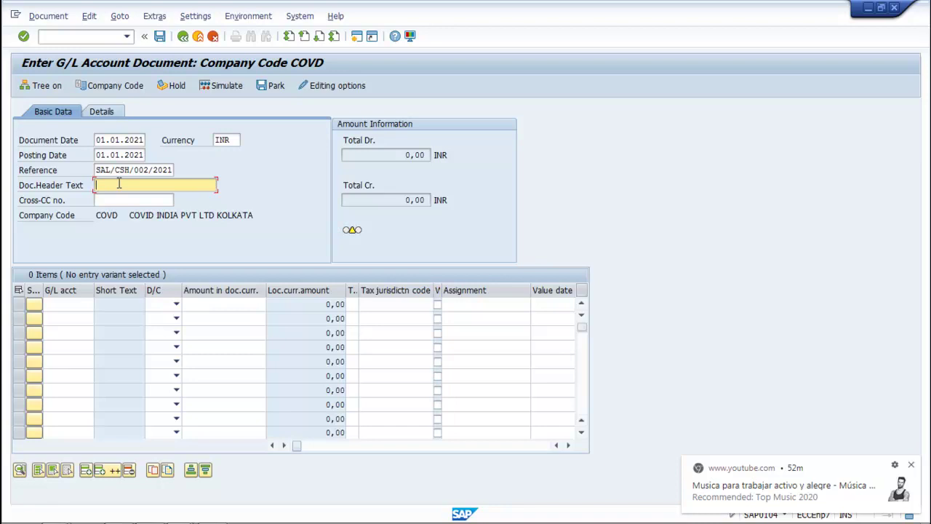
{"action": "type", "text": "C"}
{"action": "left_click", "coordinate": [120, 198]}
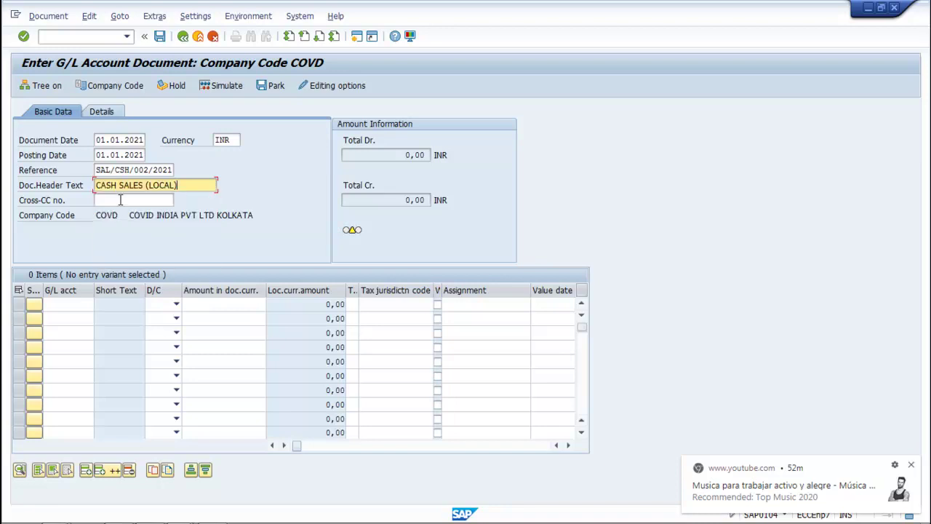
Enter the first line item as a debit of 25000 to the SBI - CURRENT ACCOUNT OF COVID G/L account
{"action": "left_click", "coordinate": [77, 305]}
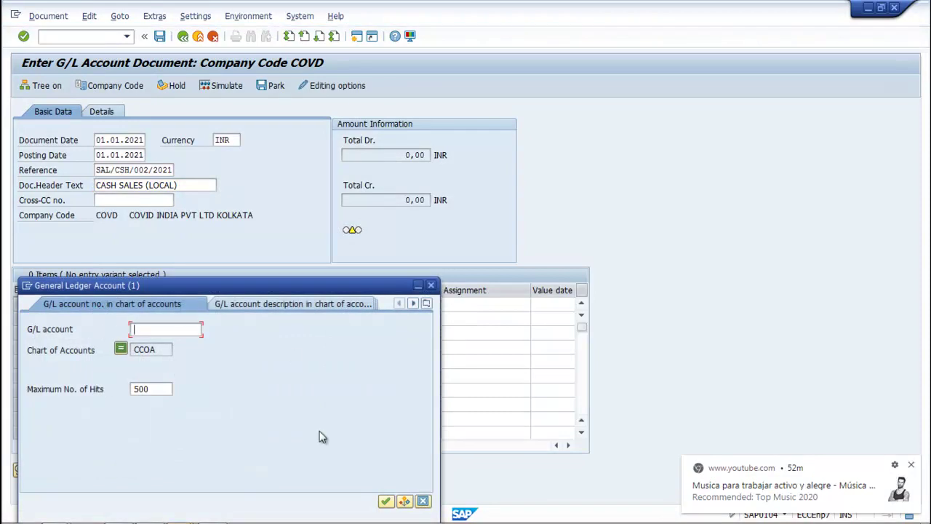
{"action": "left_click", "coordinate": [387, 502]}
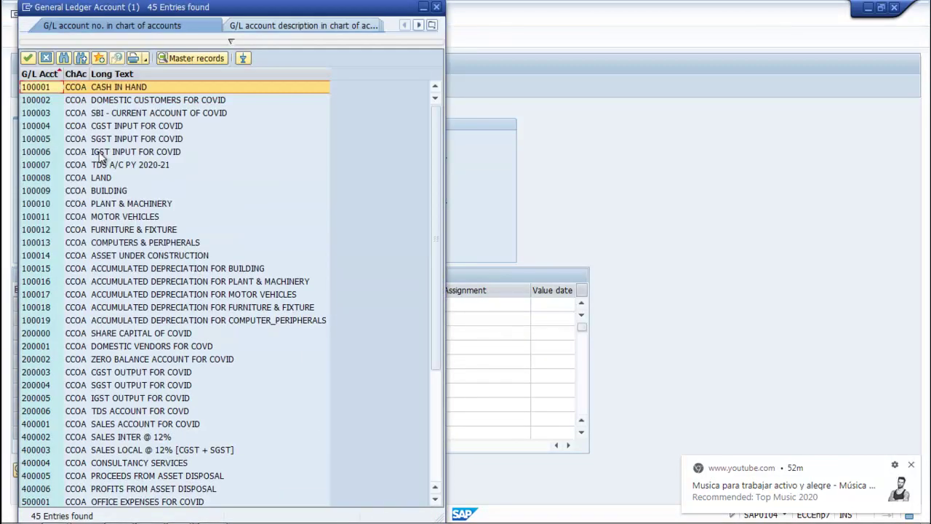
{"action": "left_click", "coordinate": [92, 99]}
{"action": "left_click", "coordinate": [85, 113]}
{"action": "left_click", "coordinate": [28, 58]}
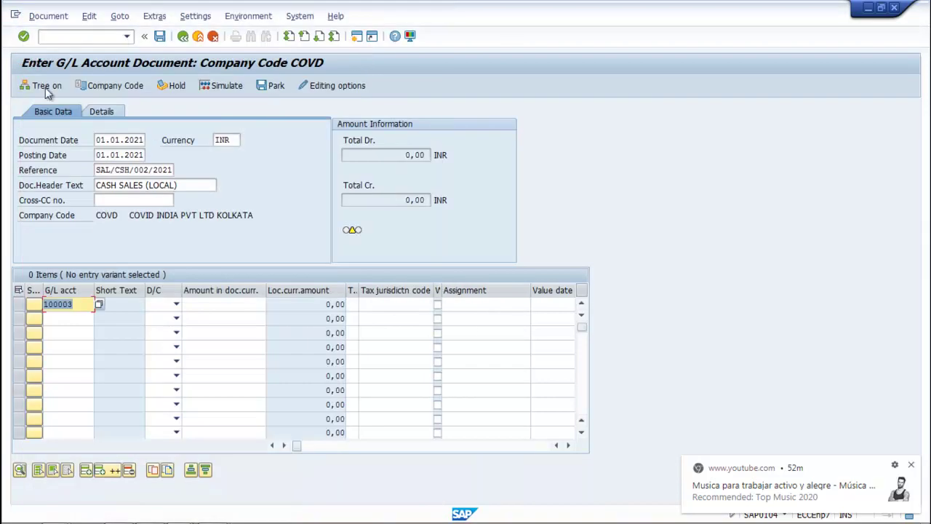
{"action": "left_click", "coordinate": [177, 304]}
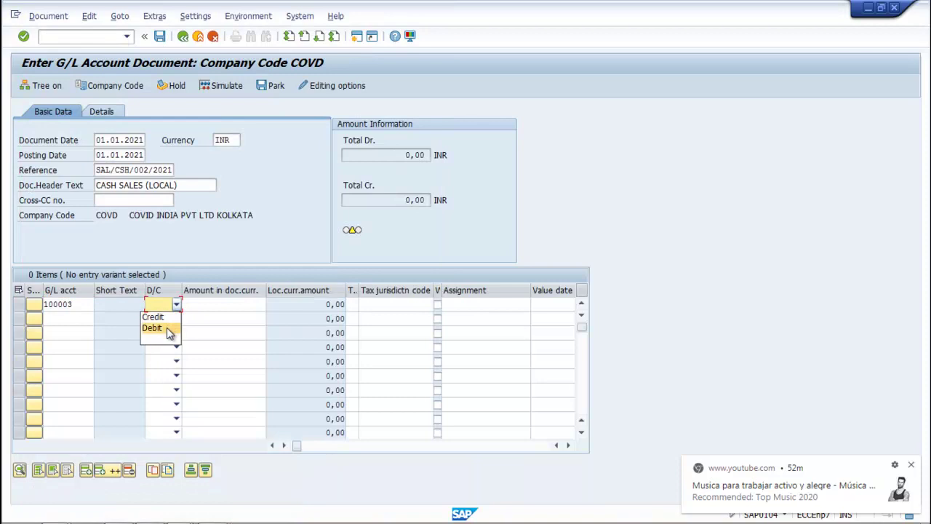
{"action": "left_click", "coordinate": [167, 329]}
{"action": "left_click", "coordinate": [248, 307]}
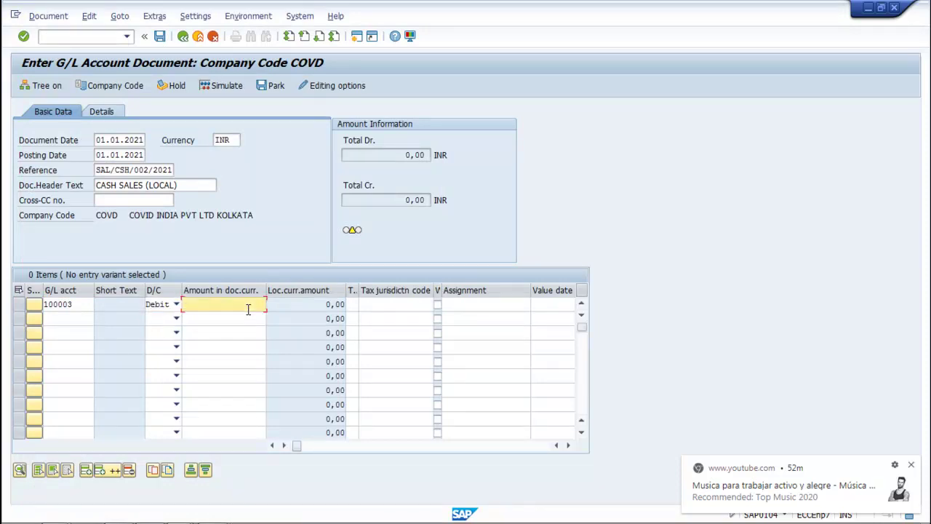
{"action": "type", "text": "25000"}
Enter the second line item as a credit of 25000 to the CONSULTANCY SERVICES G/L account and validate the entries
{"action": "left_click", "coordinate": [77, 319]}
{"action": "left_click", "coordinate": [98, 318]}
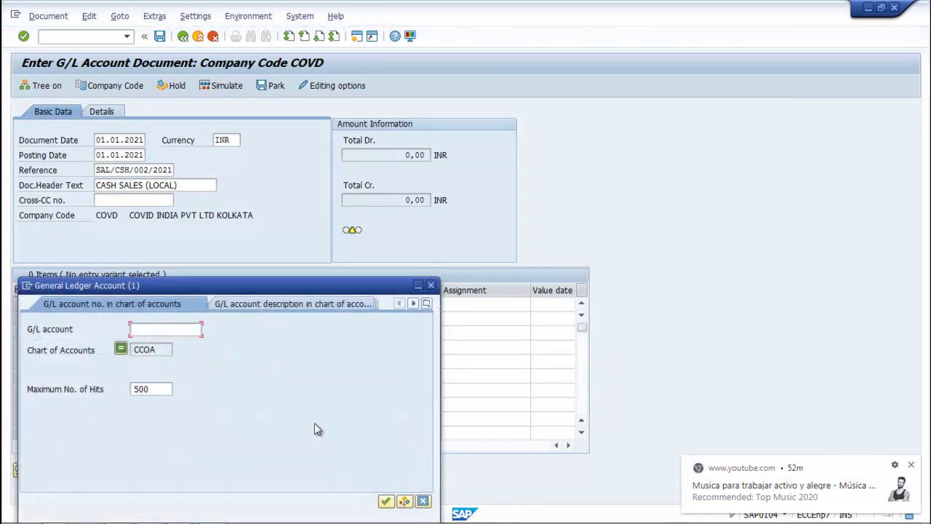
{"action": "left_click", "coordinate": [386, 501]}
{"action": "scroll", "coordinate": [247, 381], "scroll_direction": "down", "scroll_amount": 3}
{"action": "scroll", "coordinate": [247, 381], "scroll_direction": "down", "scroll_amount": 2}
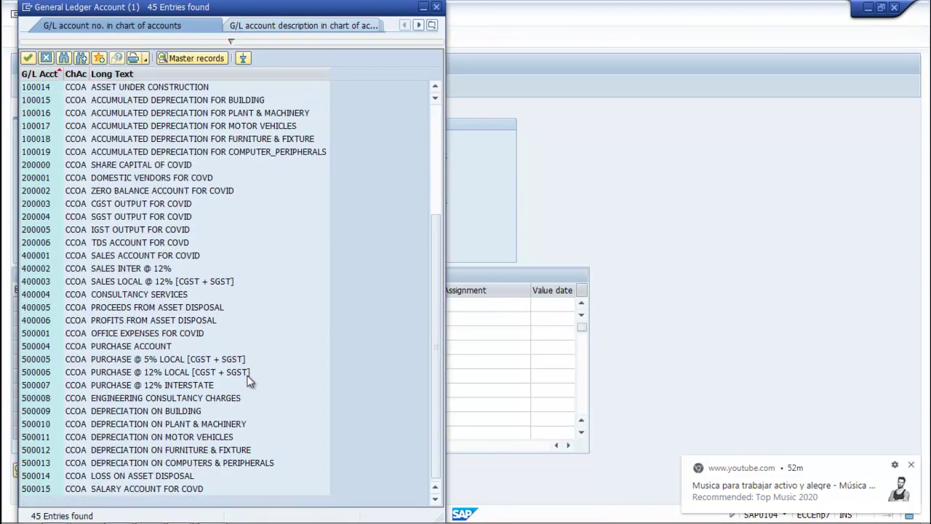
{"action": "left_click", "coordinate": [142, 295]}
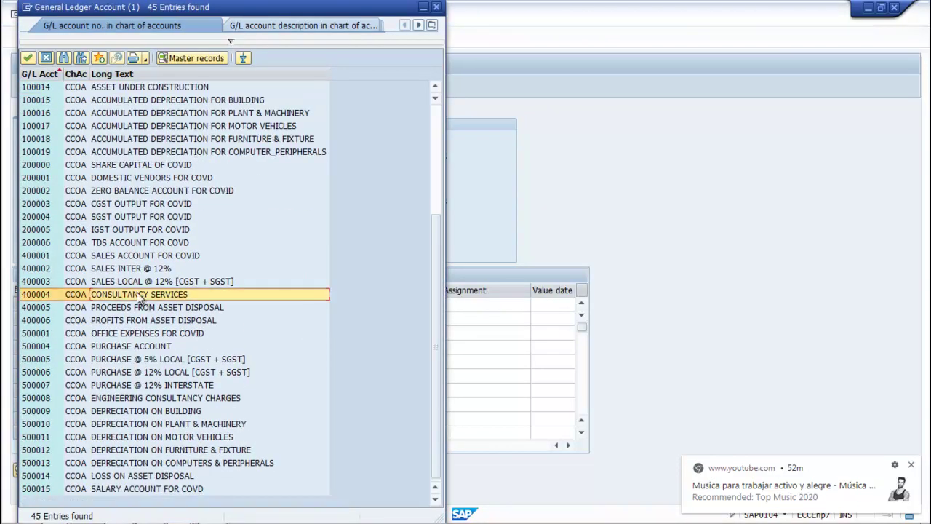
{"action": "left_click", "coordinate": [28, 58]}
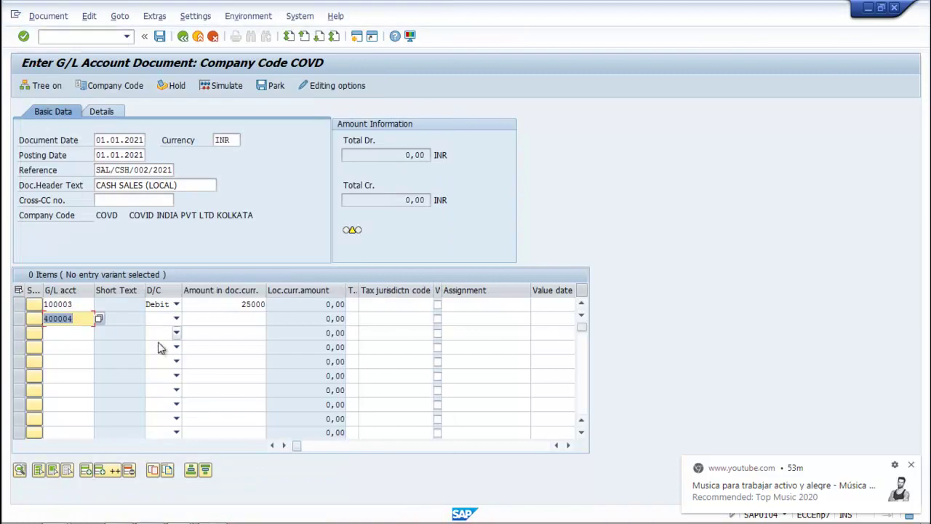
{"action": "left_click", "coordinate": [176, 320]}
{"action": "left_click", "coordinate": [164, 331]}
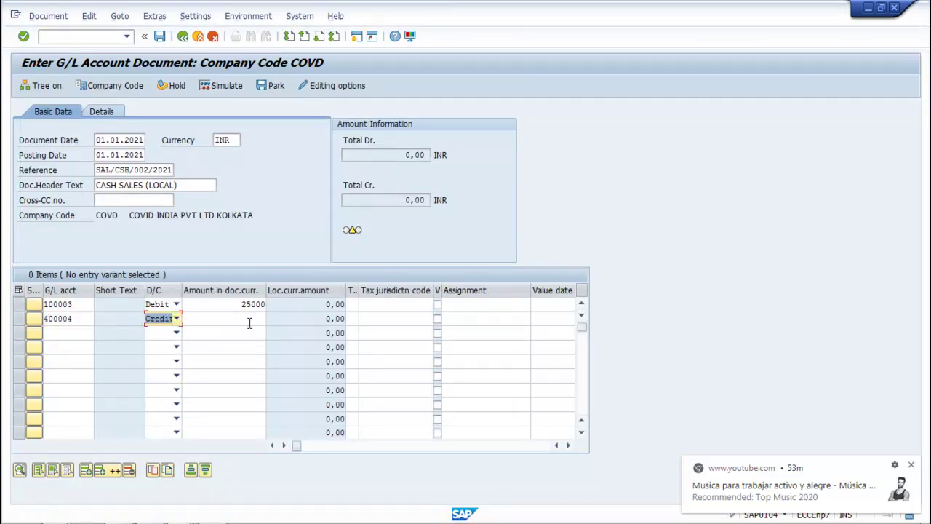
{"action": "left_click", "coordinate": [250, 320]}
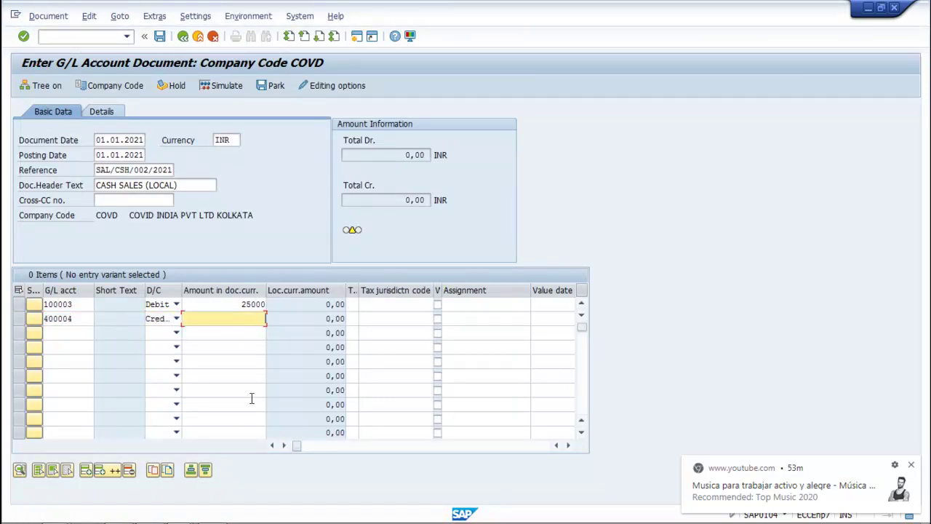
{"action": "key", "text": "Return"}
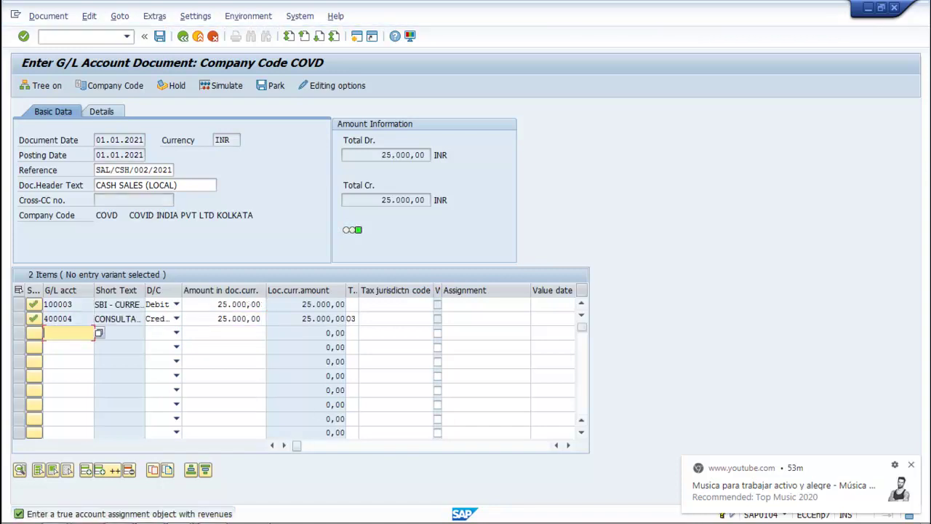
Examine the cost center and profit center assigned to the consultancy services line item
{"action": "left_click", "coordinate": [569, 446]}
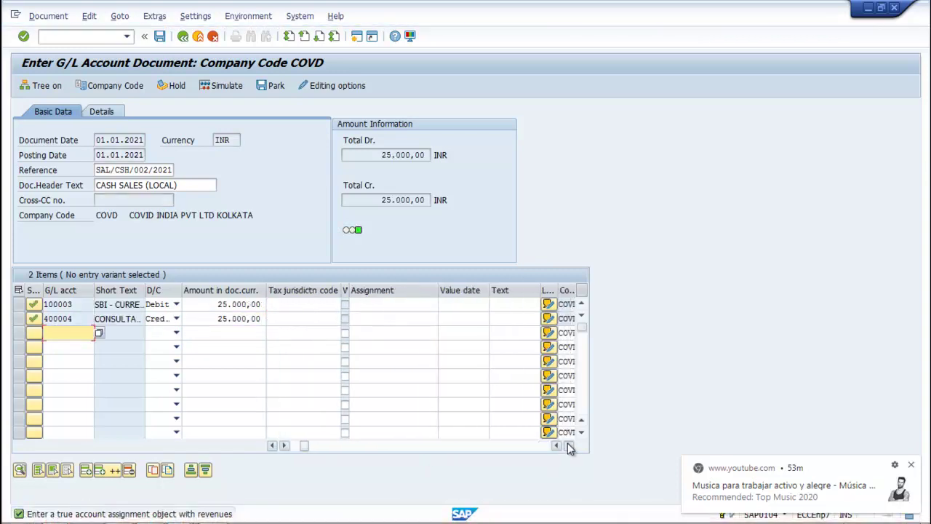
{"action": "left_click", "coordinate": [569, 445]}
{"action": "left_click", "coordinate": [569, 445]}
{"action": "left_click", "coordinate": [569, 445]}
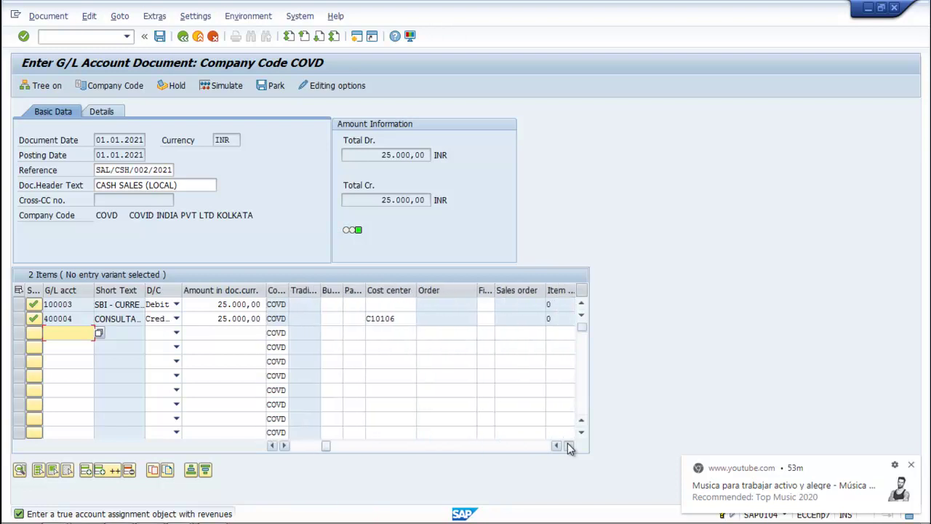
{"action": "left_click", "coordinate": [569, 445]}
{"action": "left_click", "coordinate": [569, 445]}
{"action": "left_click", "coordinate": [569, 446]}
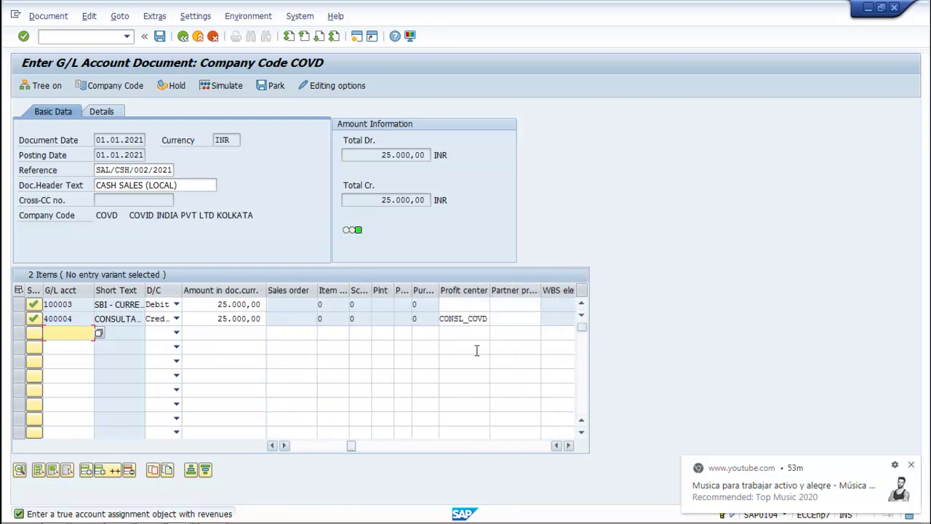
{"action": "left_click", "coordinate": [271, 445]}
{"action": "left_click", "coordinate": [271, 445]}
{"action": "left_click", "coordinate": [272, 445]}
{"action": "left_click", "coordinate": [272, 445]}
{"action": "left_click", "coordinate": [271, 446]}
Enable automatic tax calculation for the document, then simulate and post it
{"action": "left_click", "coordinate": [100, 112]}
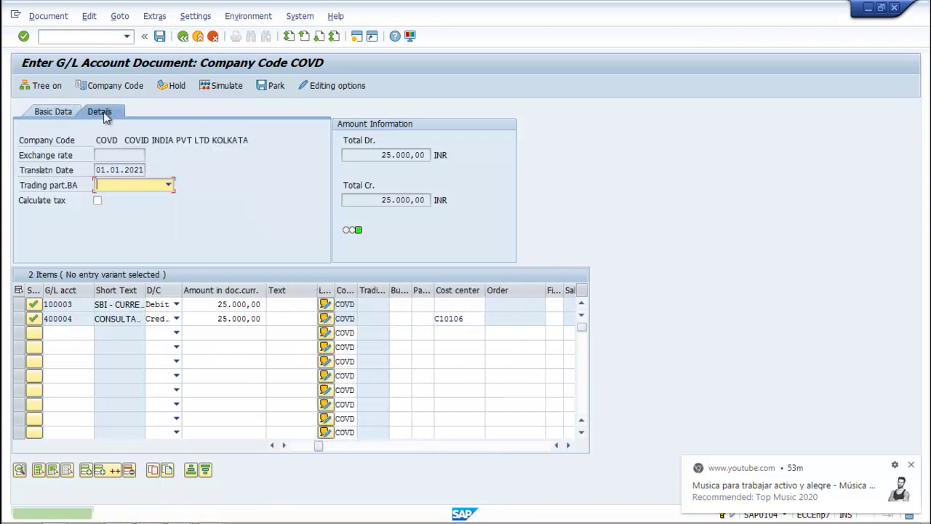
{"action": "left_click", "coordinate": [97, 201]}
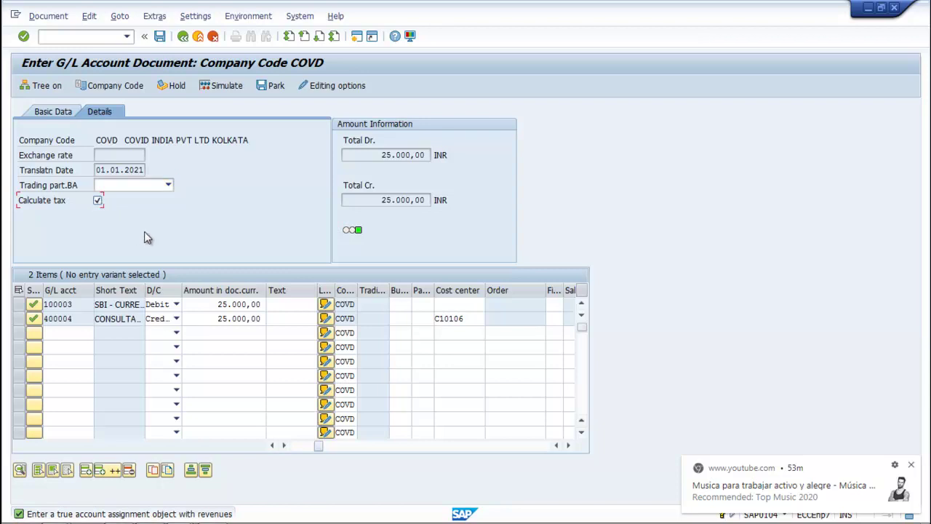
{"action": "left_click", "coordinate": [223, 86]}
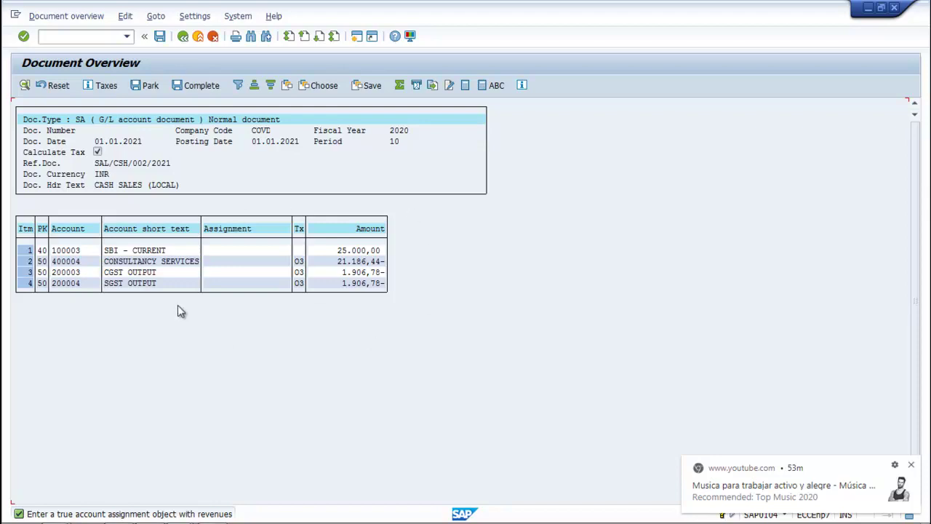
{"action": "left_click", "coordinate": [159, 36]}
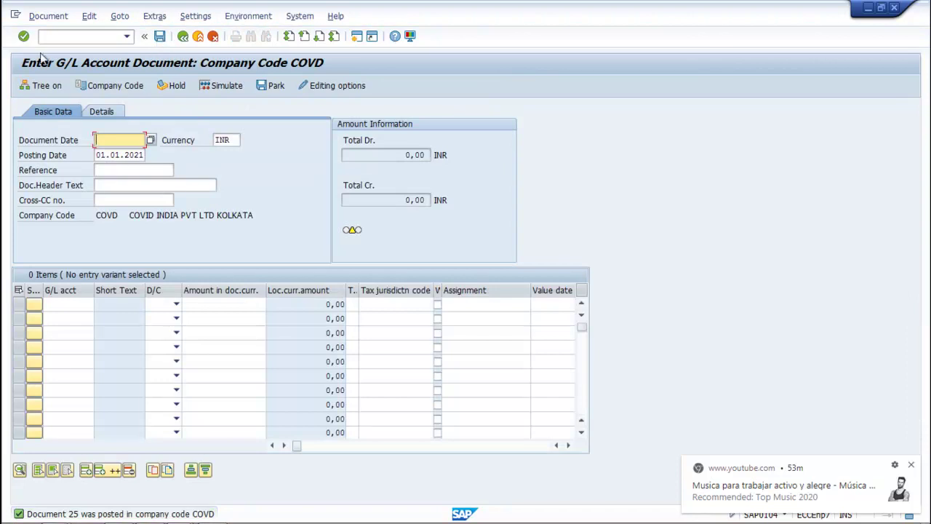
Display the posted document and review its general ledger view before returning to the entry view
{"action": "left_click", "coordinate": [46, 18]}
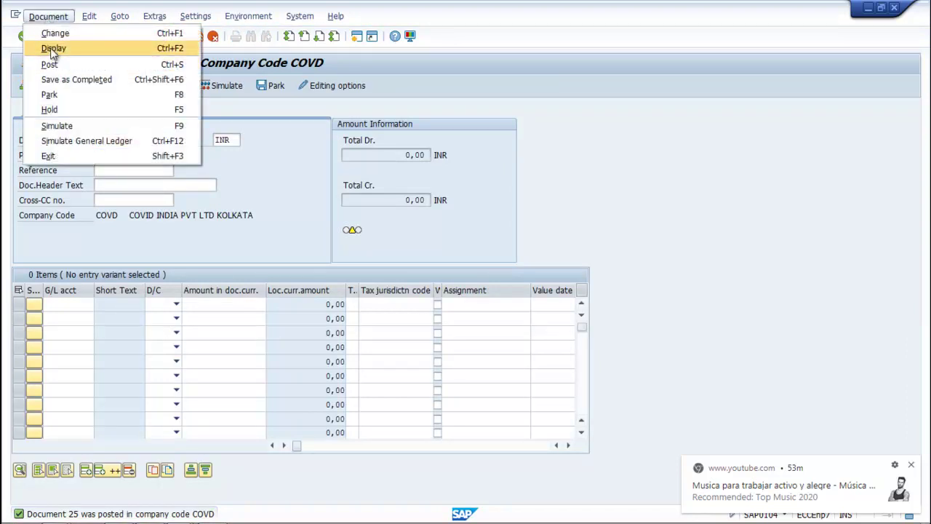
{"action": "left_click", "coordinate": [53, 51]}
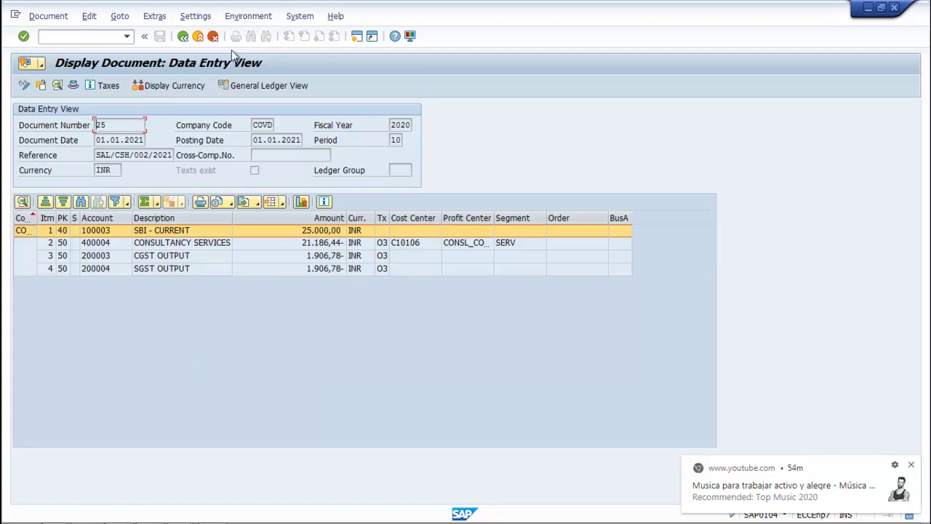
{"action": "left_click", "coordinate": [242, 86]}
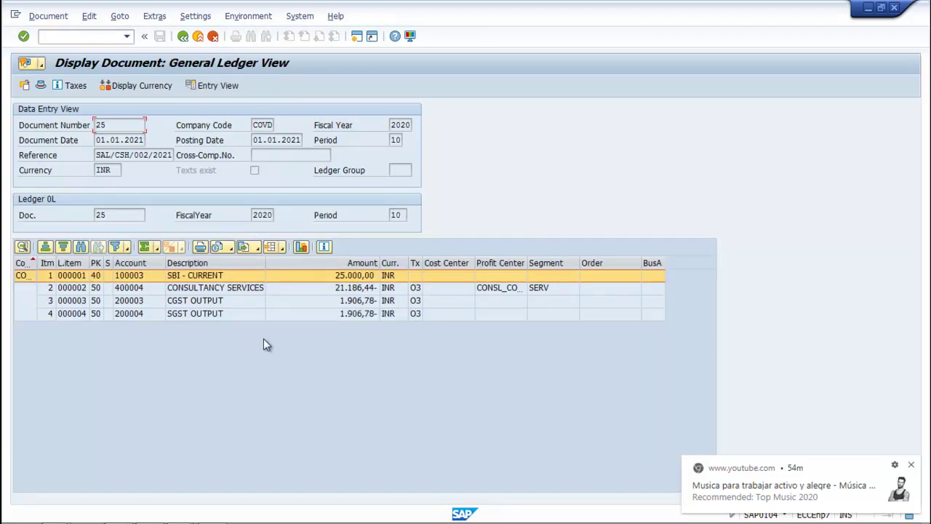
{"action": "left_click", "coordinate": [217, 85]}
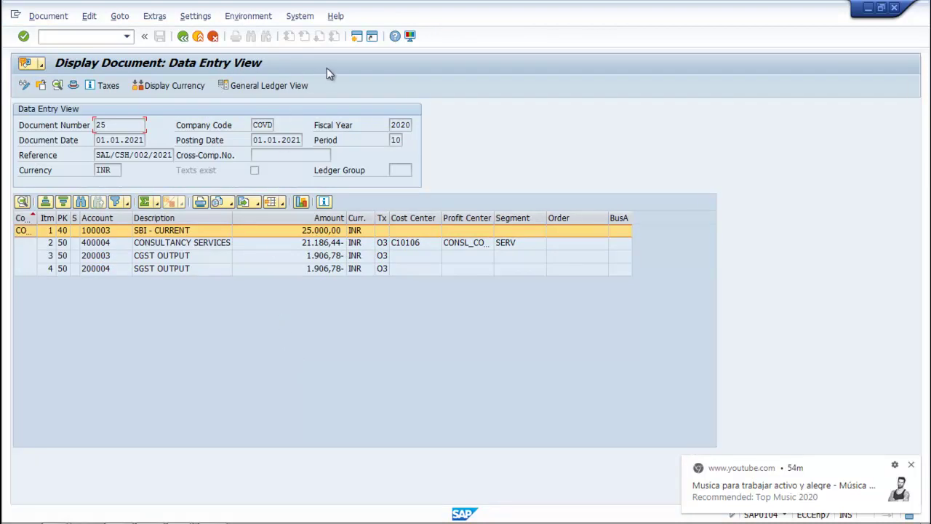
Review the related accounting documents and the profit center document's line items, then return to the G/L document entry screen
{"action": "left_click", "coordinate": [263, 17]}
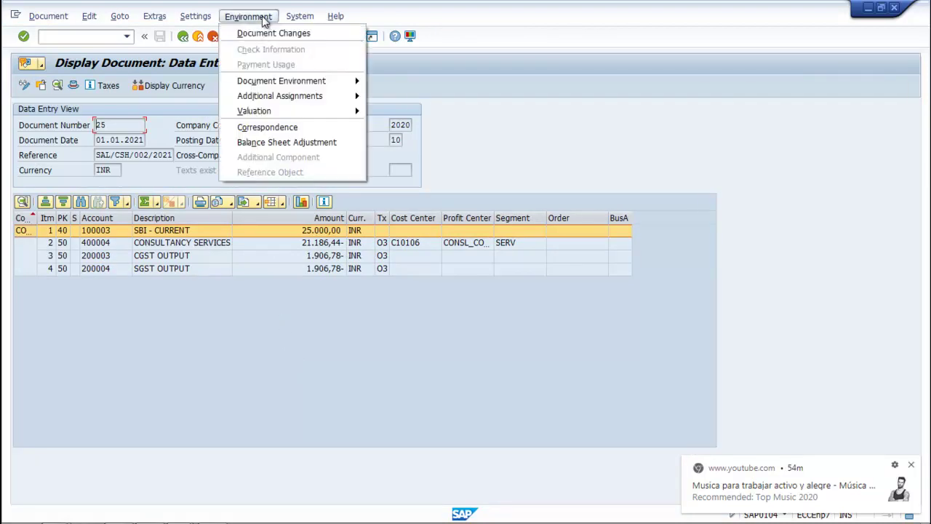
{"action": "mouse_move", "coordinate": [313, 80]}
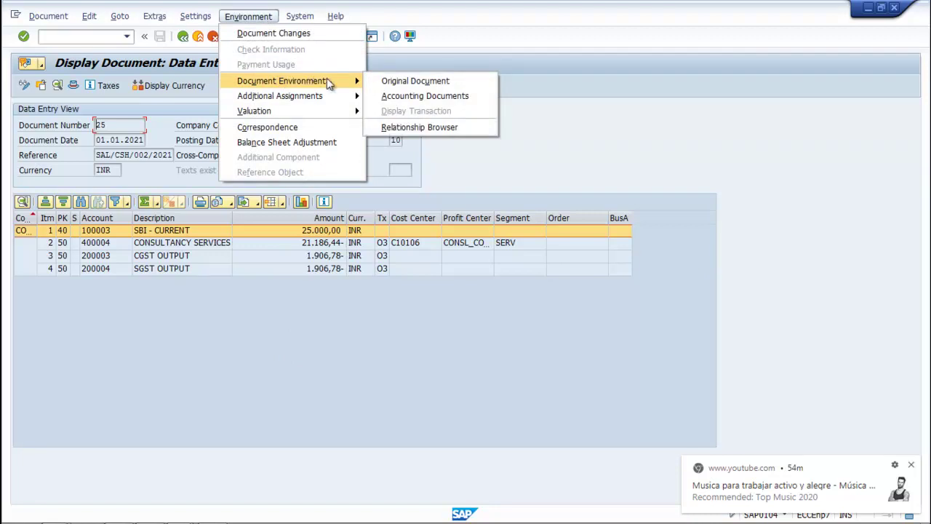
{"action": "left_click", "coordinate": [426, 97]}
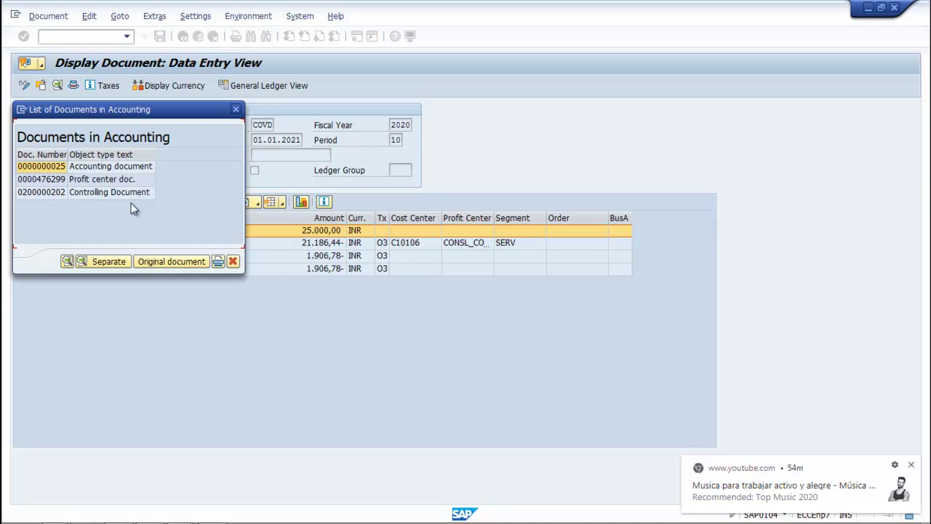
{"action": "double_click", "coordinate": [54, 180]}
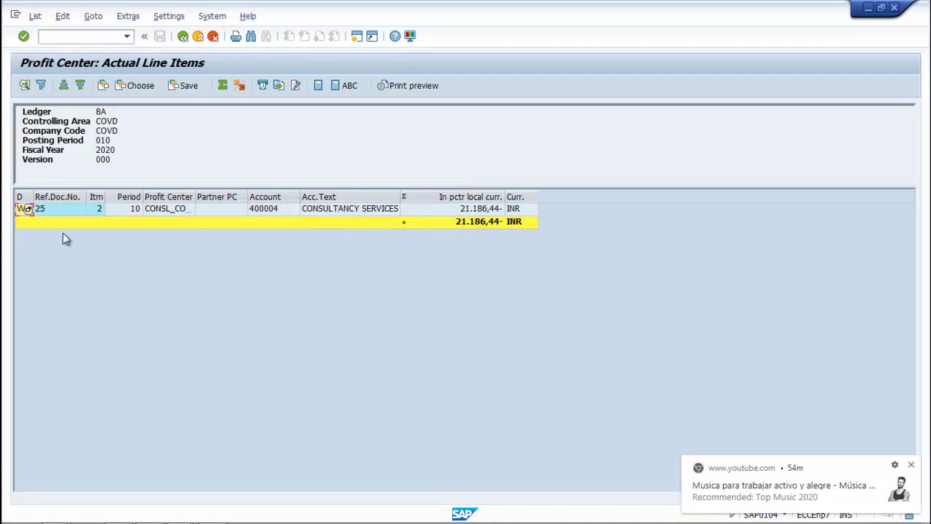
{"action": "left_click", "coordinate": [183, 36]}
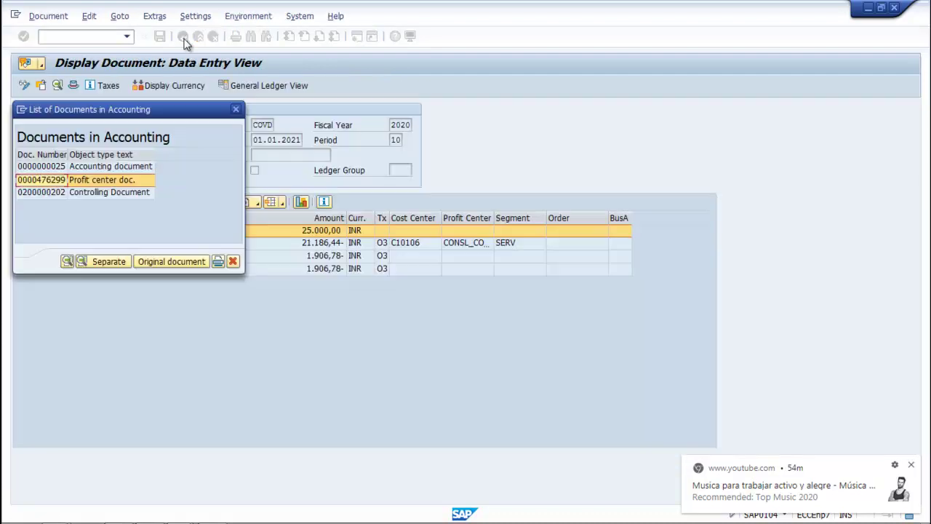
{"action": "left_click", "coordinate": [234, 262]}
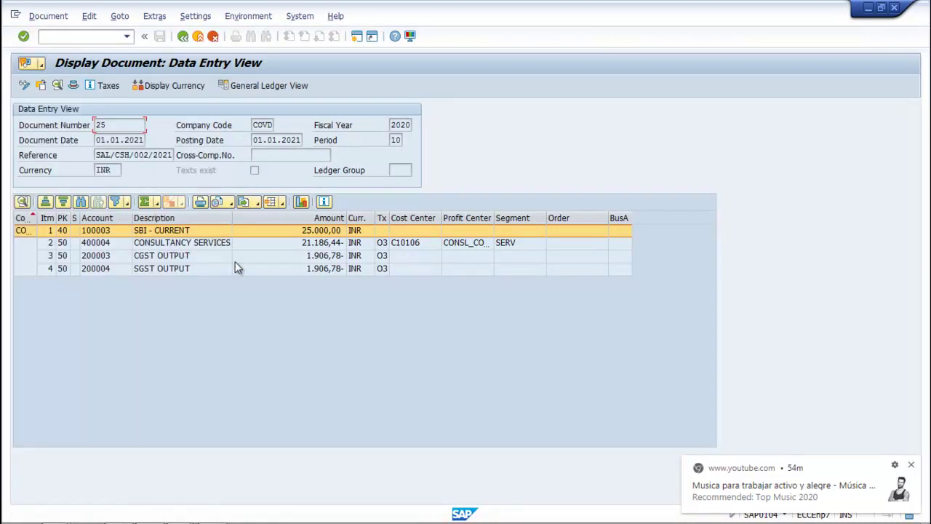
{"action": "left_click", "coordinate": [184, 37]}
{"action": "left_click", "coordinate": [183, 36]}
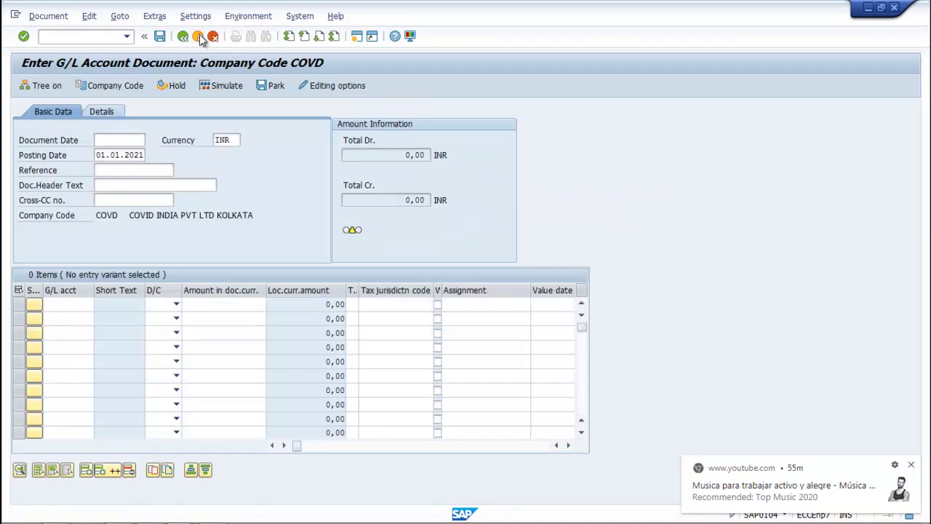
Leave document entry and open the interactive profit center report S_ALR_87013326, Profit Center Group: Plan/Actual/Variance, under Profit Center Accounting
{"action": "left_click", "coordinate": [187, 284]}
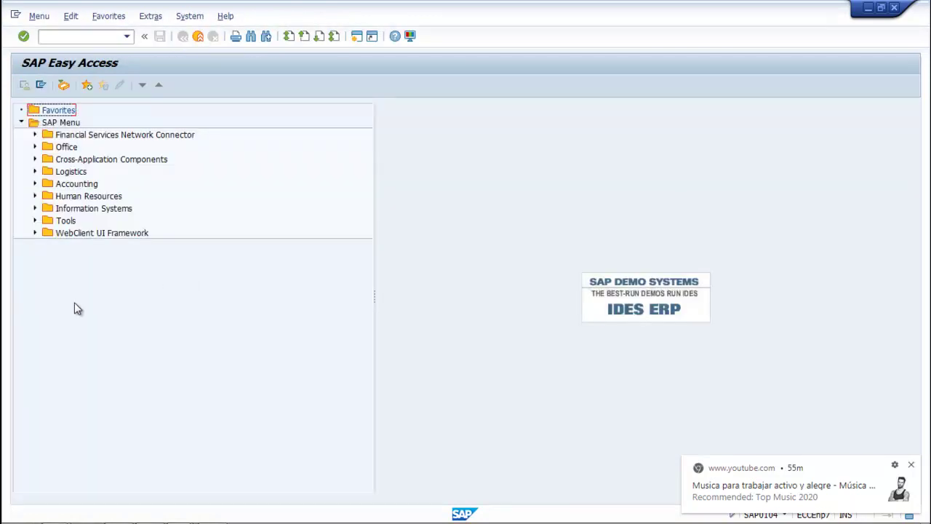
{"action": "left_click", "coordinate": [35, 183]}
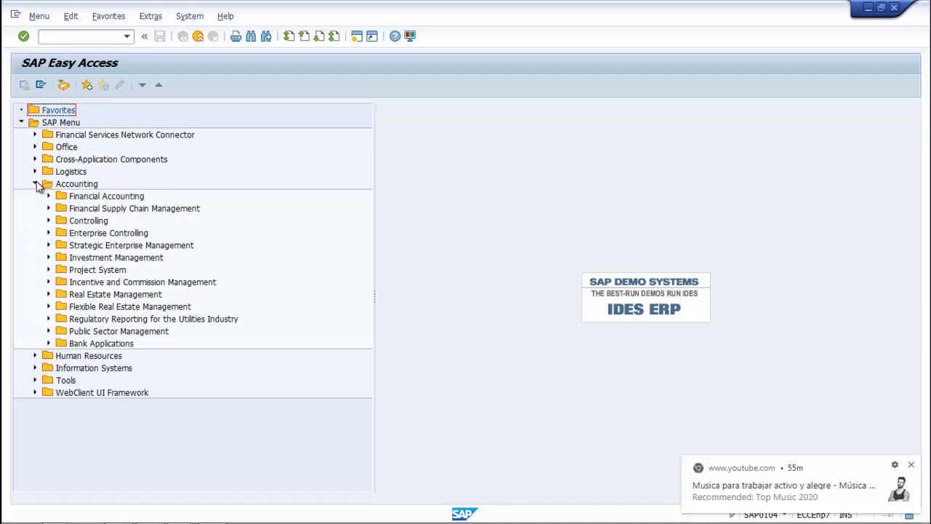
{"action": "left_click", "coordinate": [48, 220]}
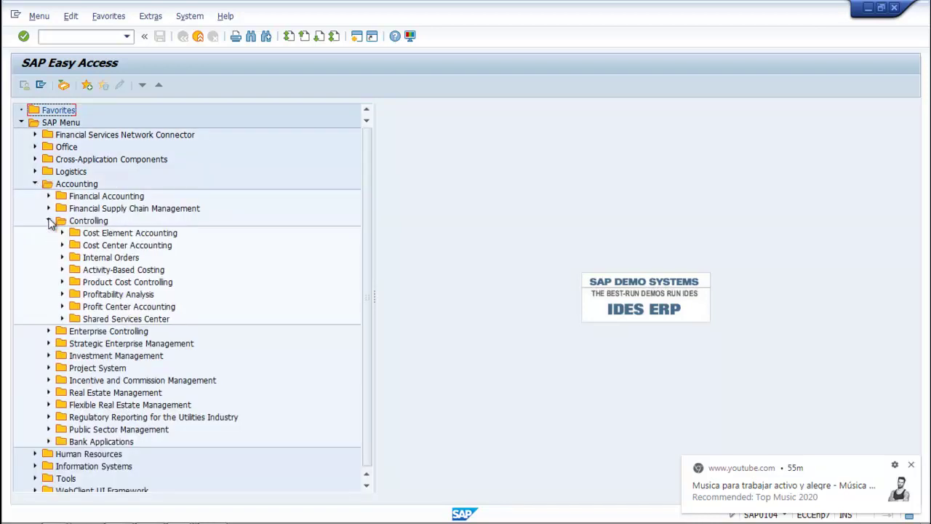
{"action": "left_click", "coordinate": [62, 307]}
{"action": "scroll", "coordinate": [169, 360], "scroll_direction": "down", "scroll_amount": 2}
{"action": "left_click", "coordinate": [75, 306]}
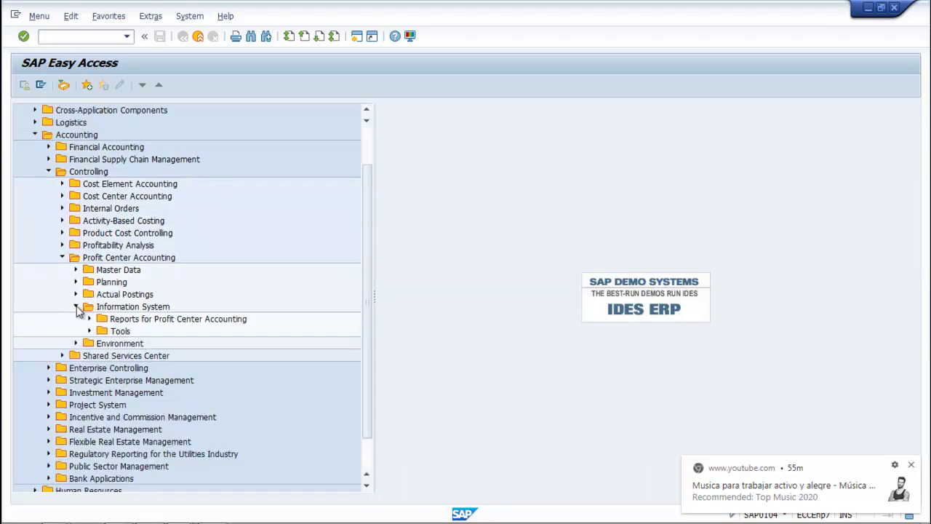
{"action": "scroll", "coordinate": [188, 347], "scroll_direction": "down", "scroll_amount": 2}
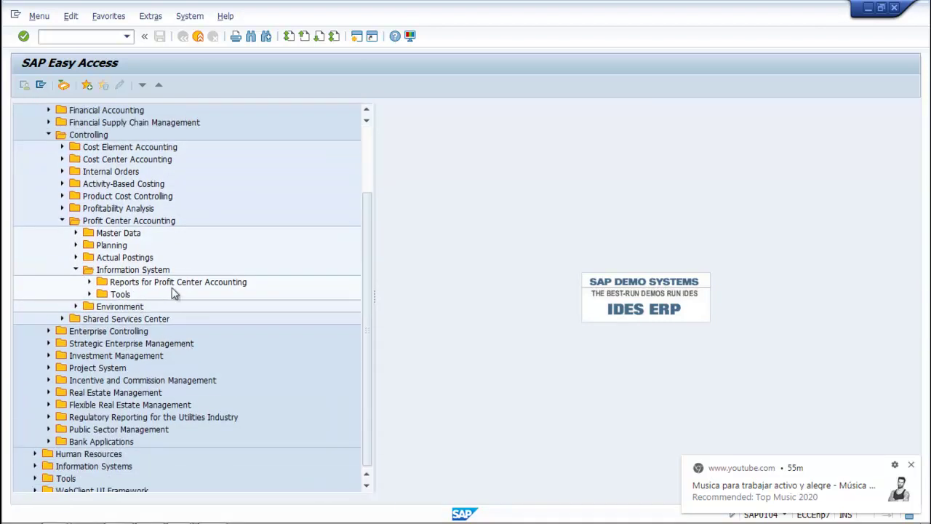
{"action": "left_click", "coordinate": [90, 282]}
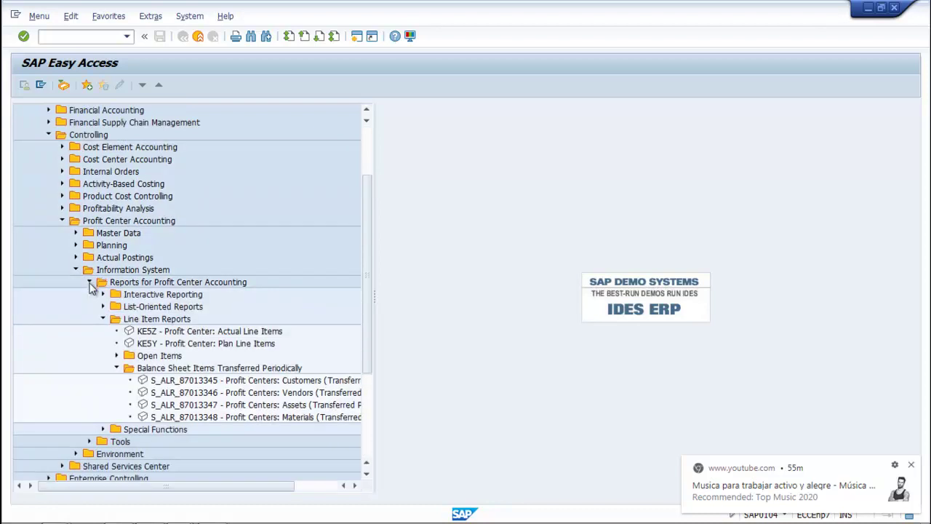
{"action": "scroll", "coordinate": [202, 351], "scroll_direction": "down", "scroll_amount": 1}
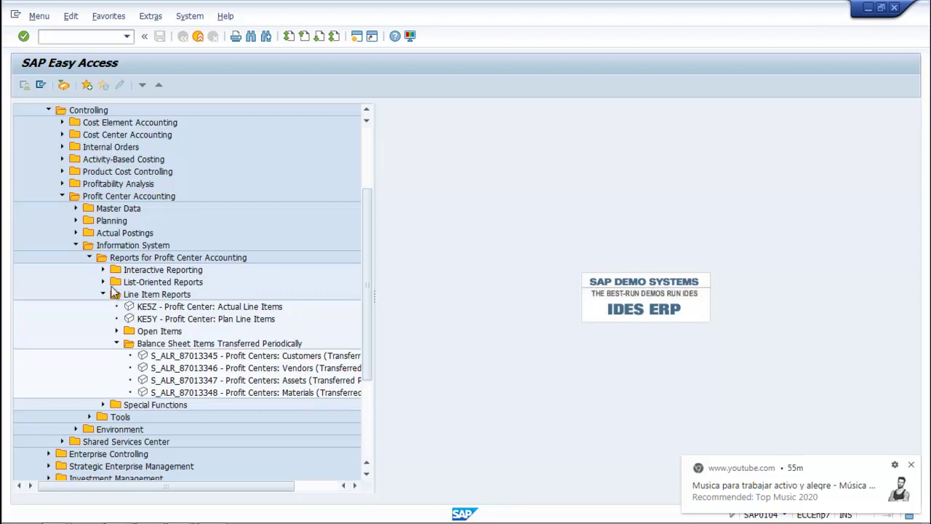
{"action": "left_click", "coordinate": [102, 269]}
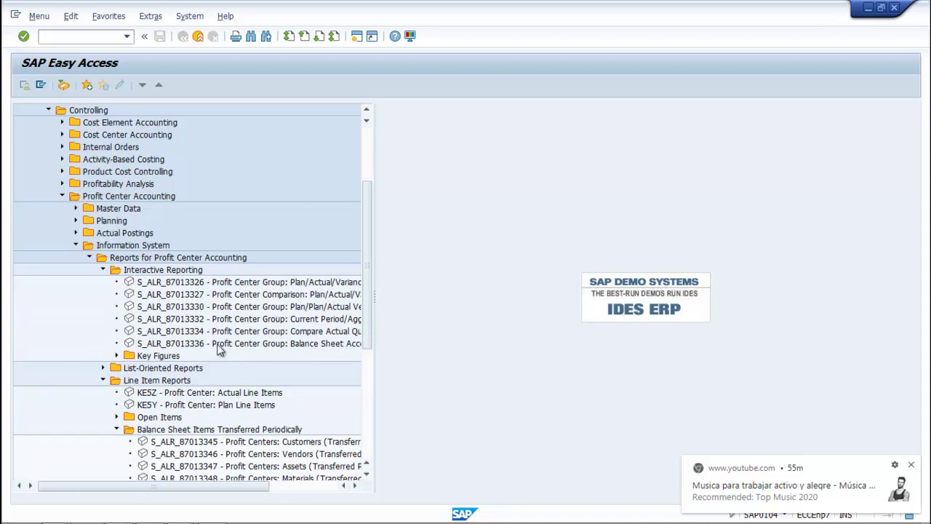
{"action": "double_click", "coordinate": [174, 285]}
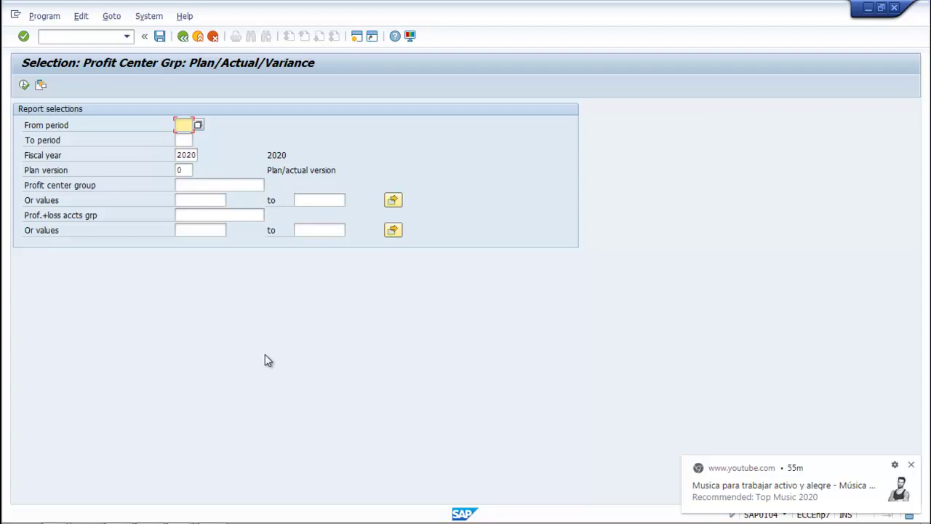
Run the plan/actual/variance report for periods 1 to 10 of fiscal year 2020, plan version 0
{"action": "left_click", "coordinate": [180, 139]}
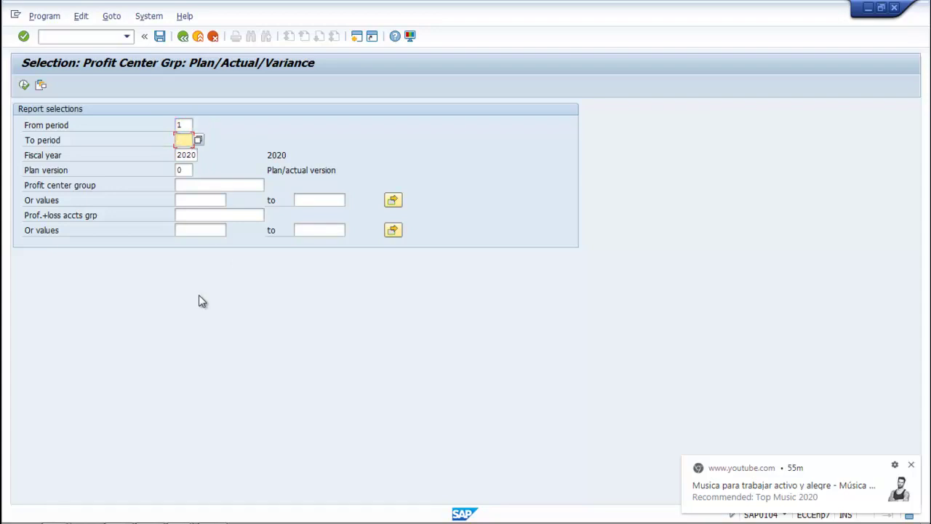
{"action": "type", "text": "10"}
{"action": "left_click", "coordinate": [24, 85]}
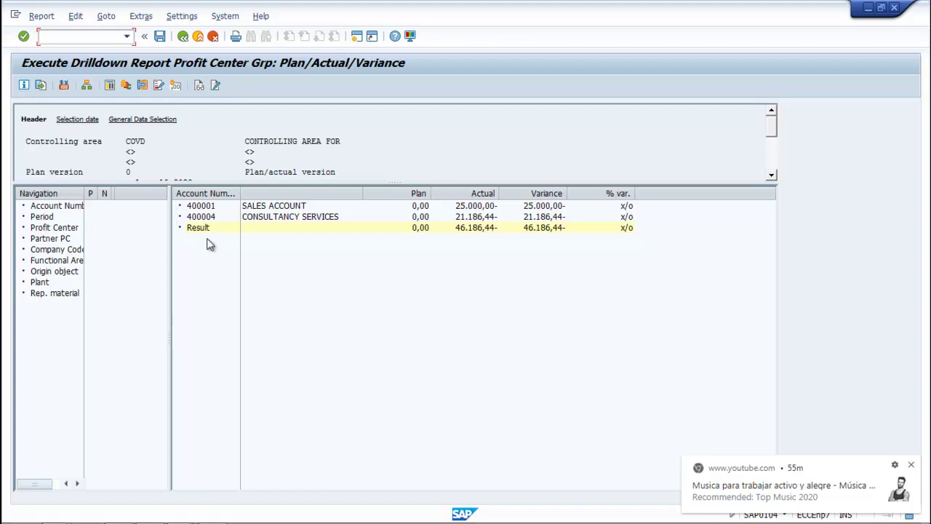
Drill down into sales account 400001 by period and compare its figures with those of consultancy services account 400004
{"action": "double_click", "coordinate": [201, 206]}
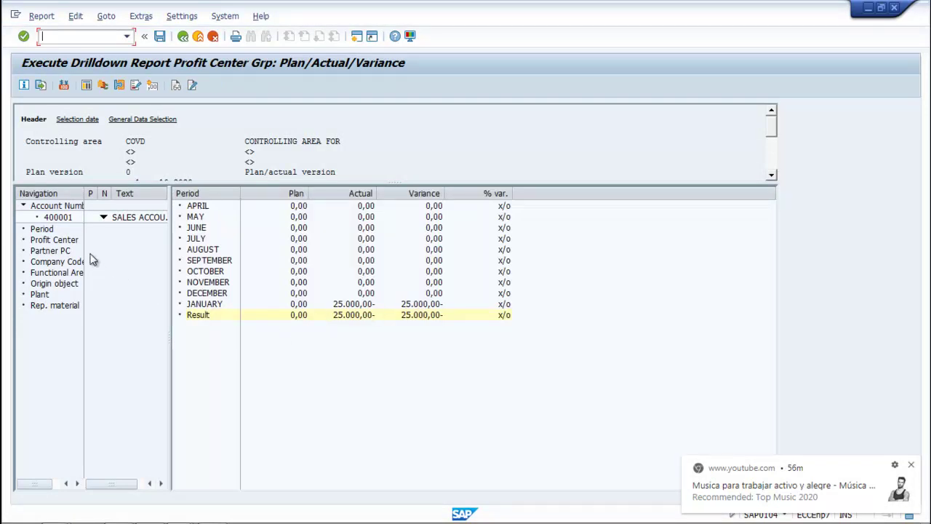
{"action": "left_click", "coordinate": [104, 219]}
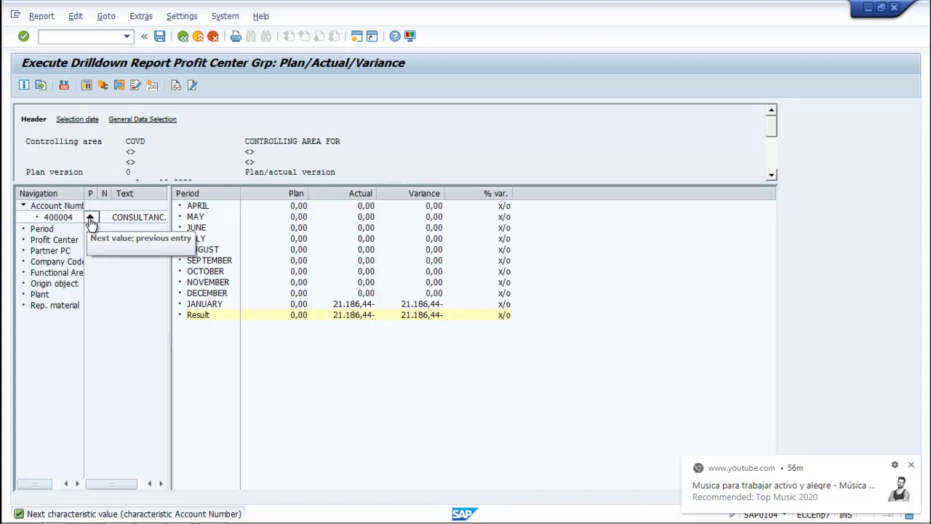
{"action": "left_click", "coordinate": [91, 217]}
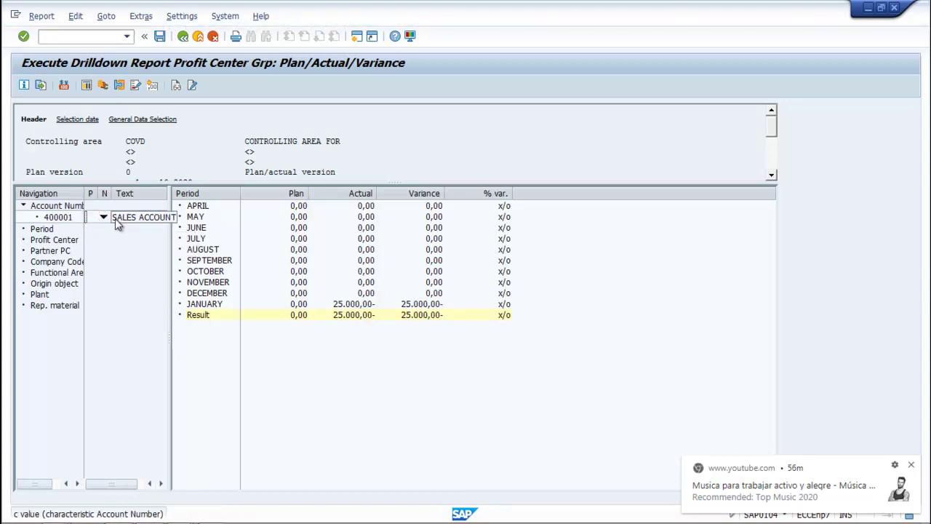
{"action": "left_click", "coordinate": [104, 218]}
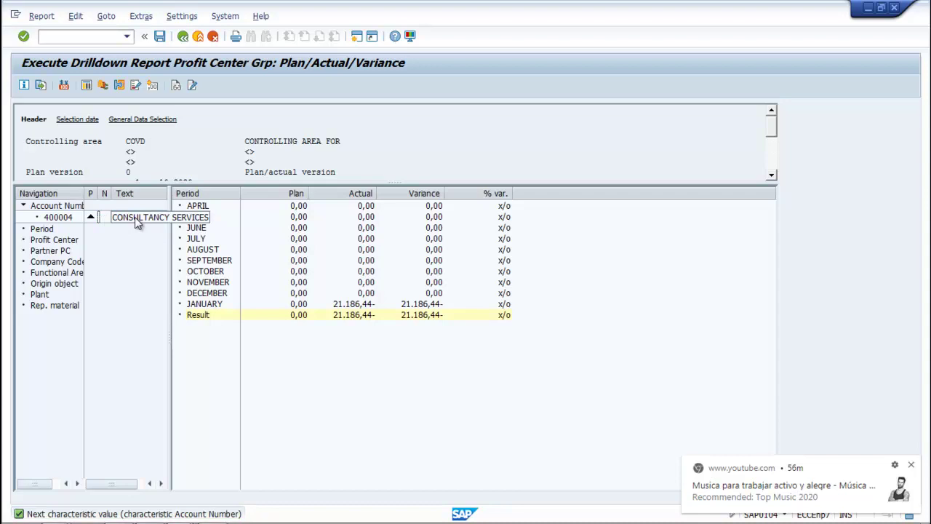
{"action": "left_click", "coordinate": [90, 217]}
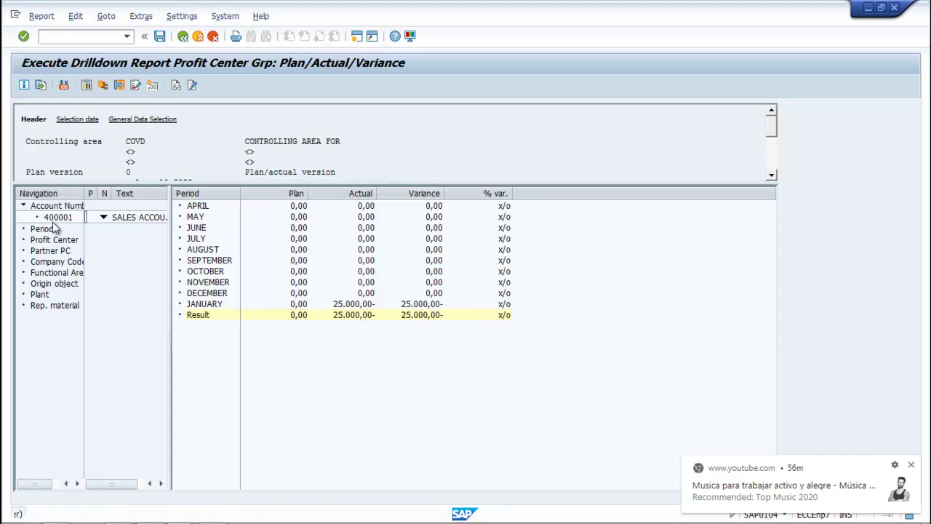
{"action": "left_click", "coordinate": [104, 218]}
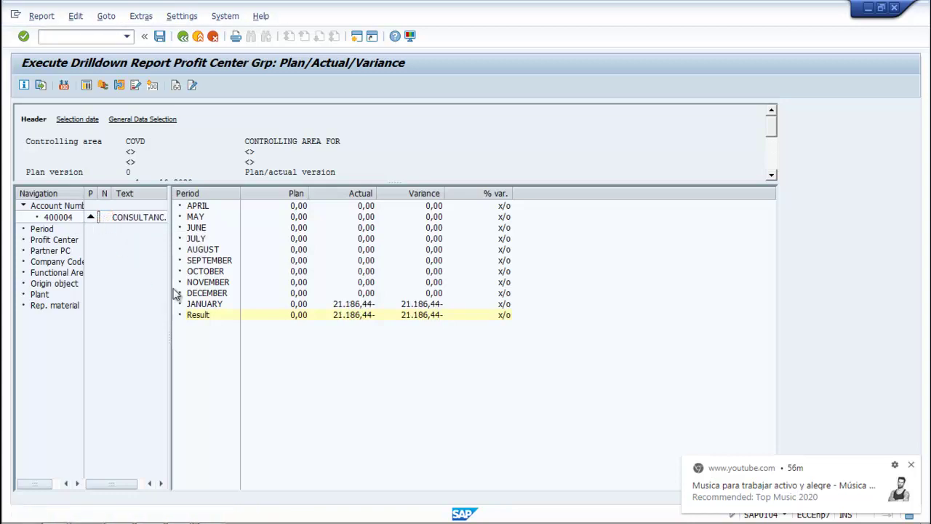
{"action": "left_click", "coordinate": [91, 218]}
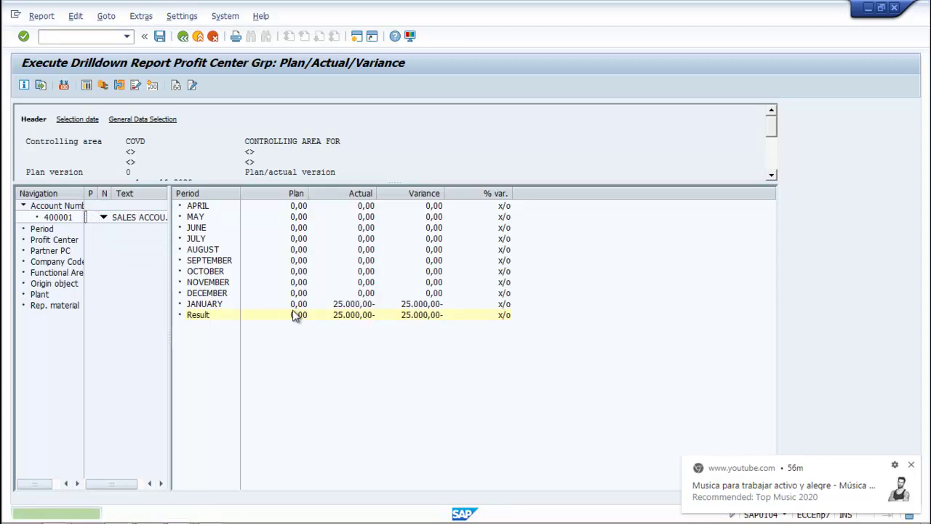
Drill down the sales account's January figure to profit center SALES_COVD and check the two preceding periods
{"action": "left_click", "coordinate": [341, 305]}
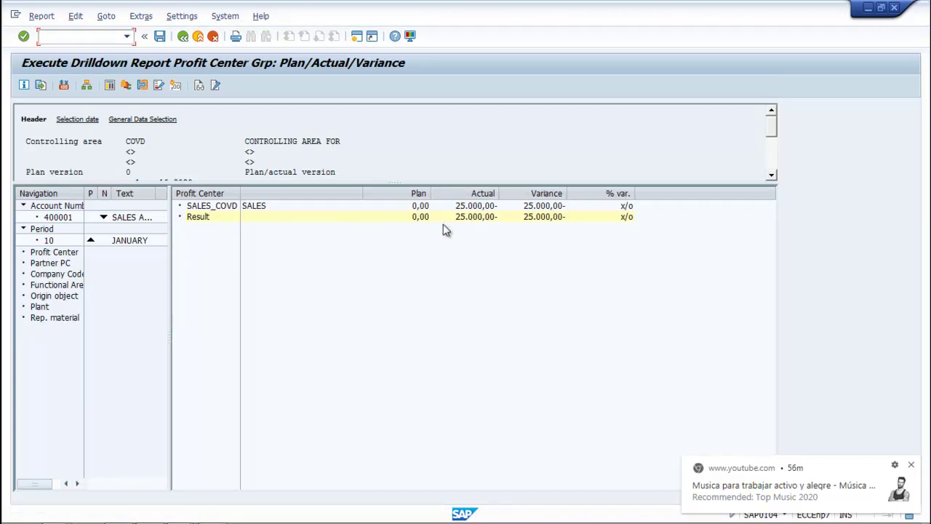
{"action": "double_click", "coordinate": [233, 207]}
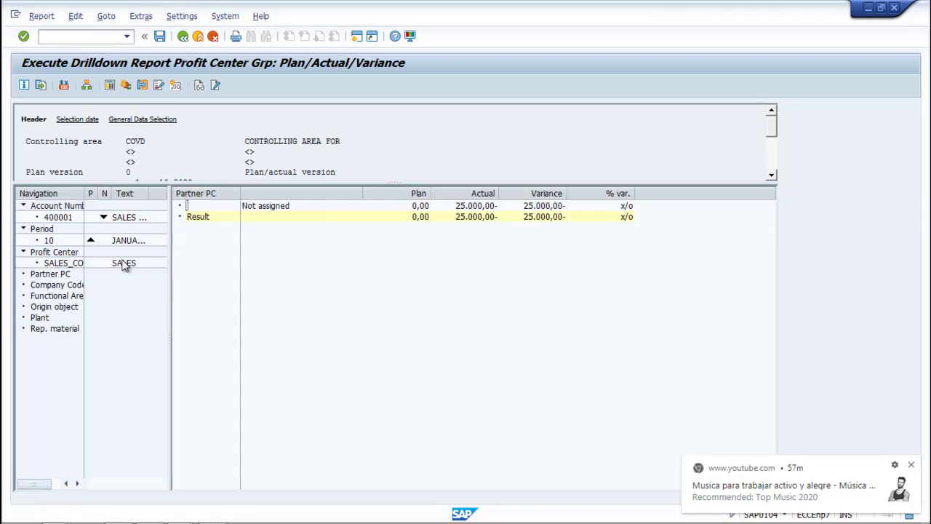
{"action": "left_click", "coordinate": [91, 239]}
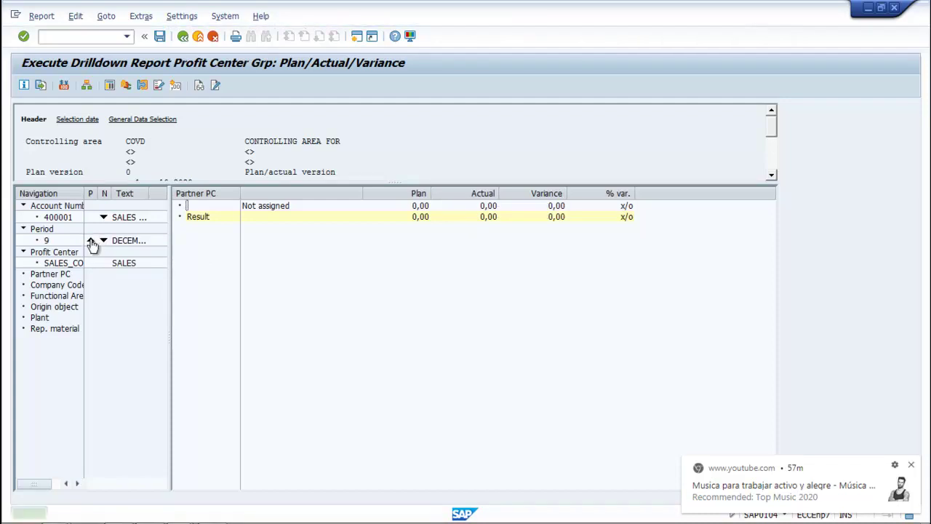
{"action": "left_click", "coordinate": [91, 240]}
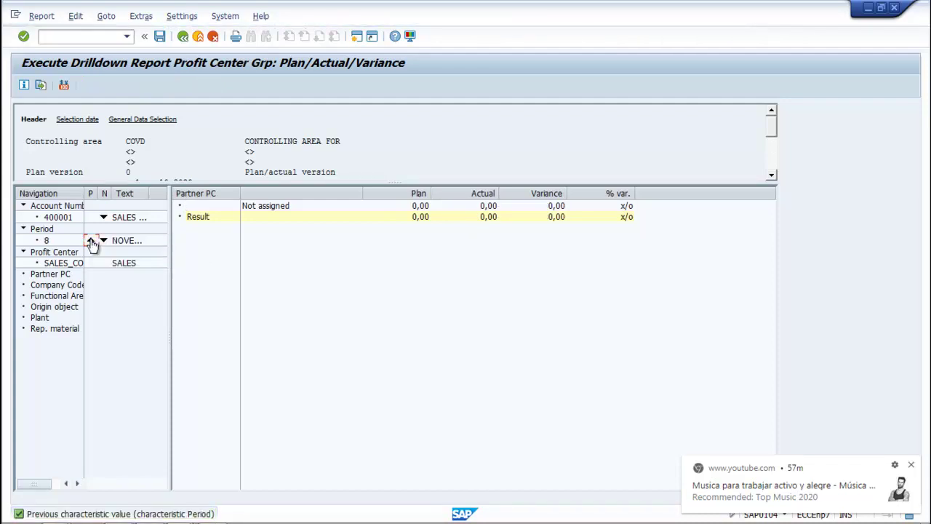
Review consultancy services account 400004 period by period up to period 10, and summarize the data for the profit center characteristic
{"action": "left_click", "coordinate": [104, 217]}
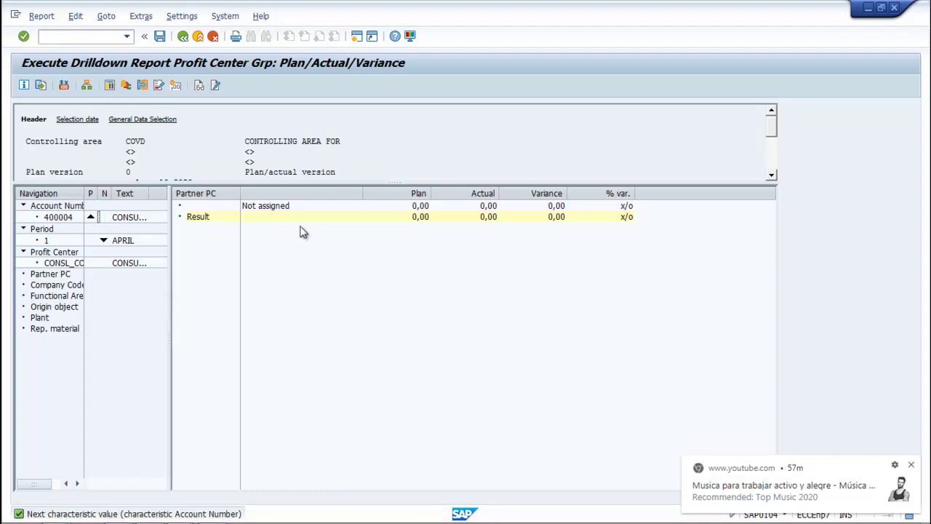
{"action": "left_click", "coordinate": [104, 241]}
{"action": "left_click", "coordinate": [104, 241]}
{"action": "left_click", "coordinate": [104, 241]}
{"action": "left_click", "coordinate": [104, 241]}
{"action": "left_click", "coordinate": [104, 241]}
{"action": "left_click", "coordinate": [104, 241]}
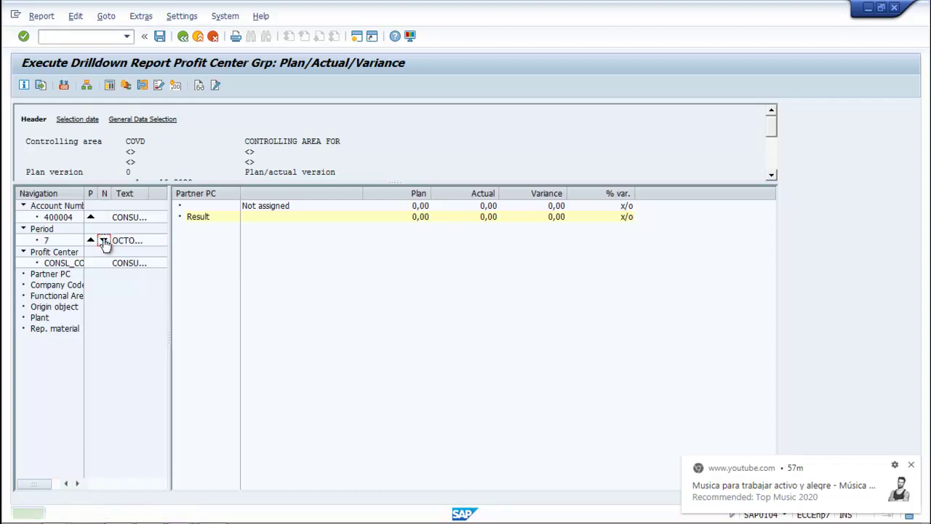
{"action": "left_click", "coordinate": [104, 241]}
{"action": "left_click", "coordinate": [104, 241]}
{"action": "left_click", "coordinate": [104, 241]}
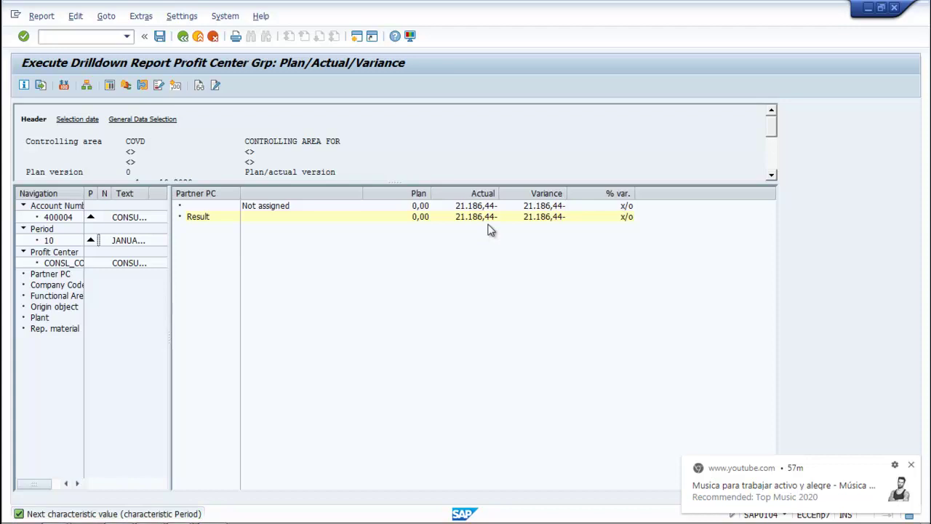
{"action": "double_click", "coordinate": [130, 263]}
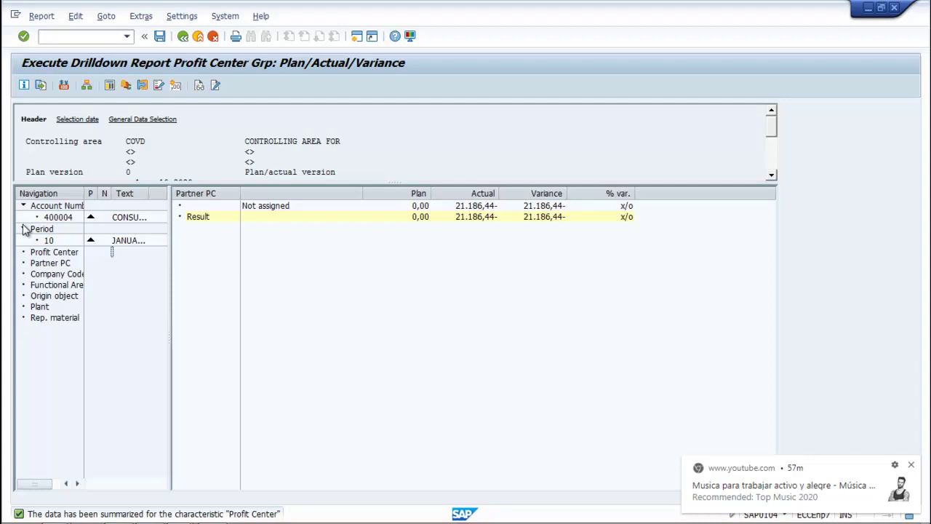
Exit the drilldown report and rerun it for period 10 only by setting the start period to 10
{"action": "left_click", "coordinate": [182, 37]}
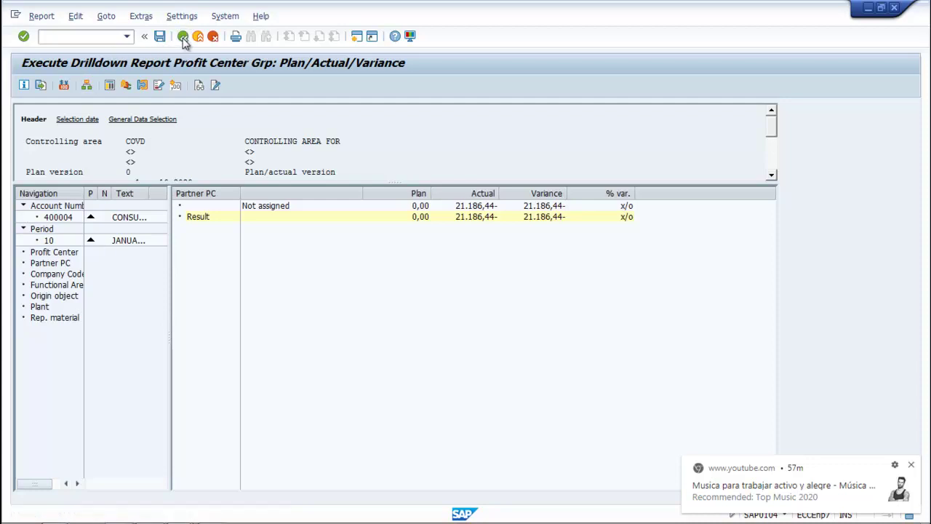
{"action": "left_click", "coordinate": [187, 251]}
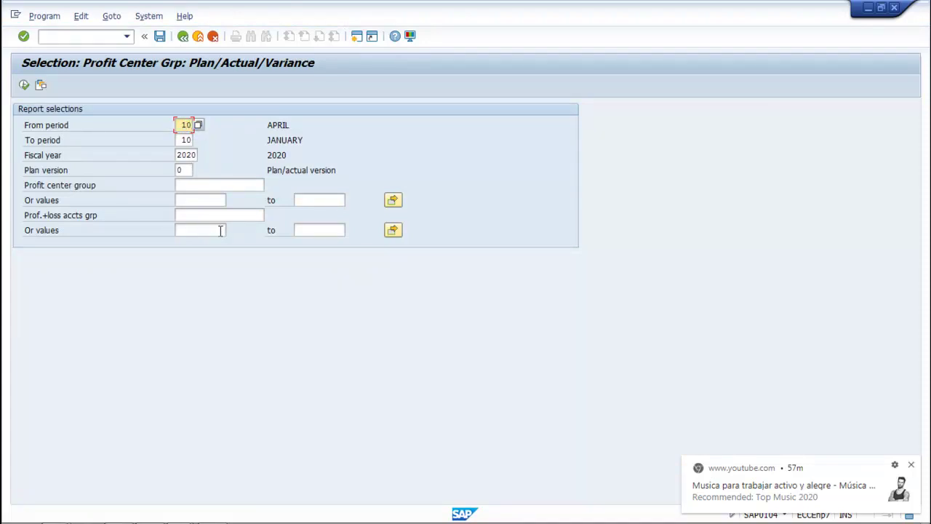
{"action": "left_click", "coordinate": [24, 85]}
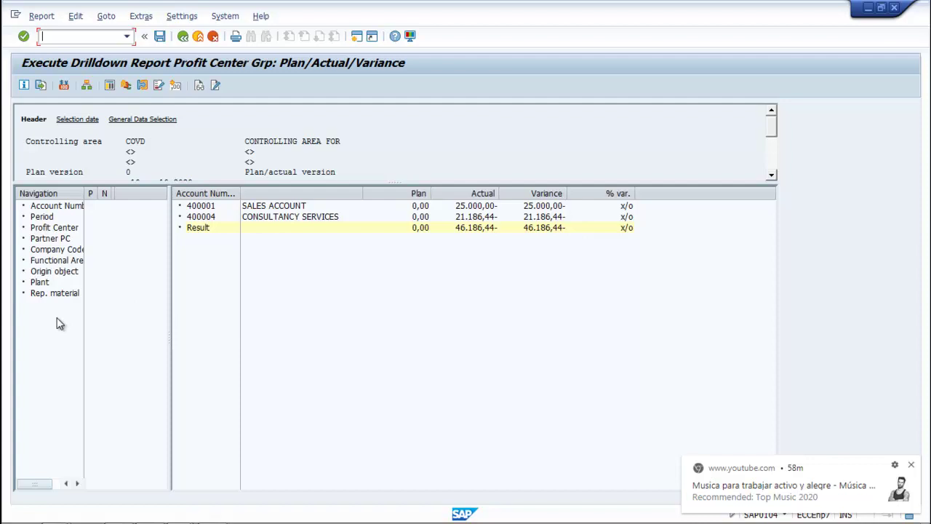
Leave the plan/actual/variance report and open the line item report KE5Z, Profit Center: Actual Line Items
{"action": "left_click", "coordinate": [183, 36]}
{"action": "left_click", "coordinate": [185, 253]}
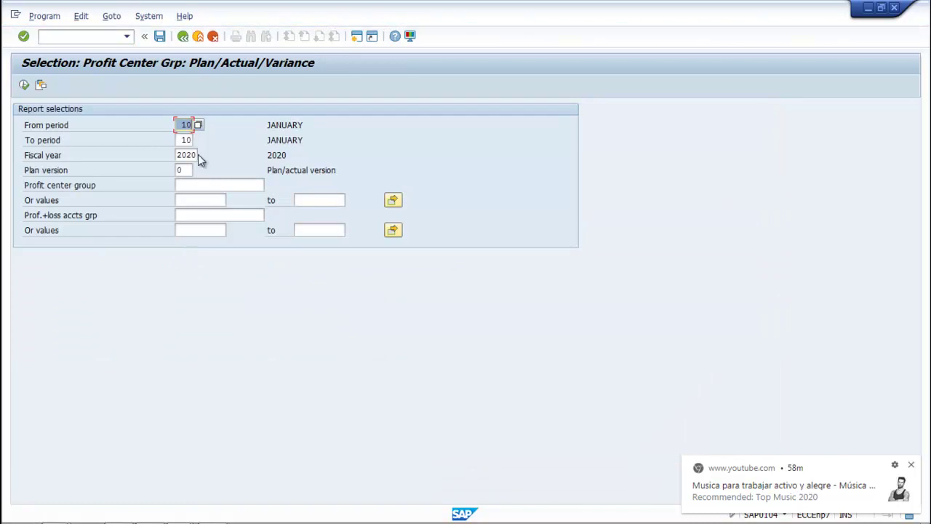
{"action": "left_click", "coordinate": [186, 38]}
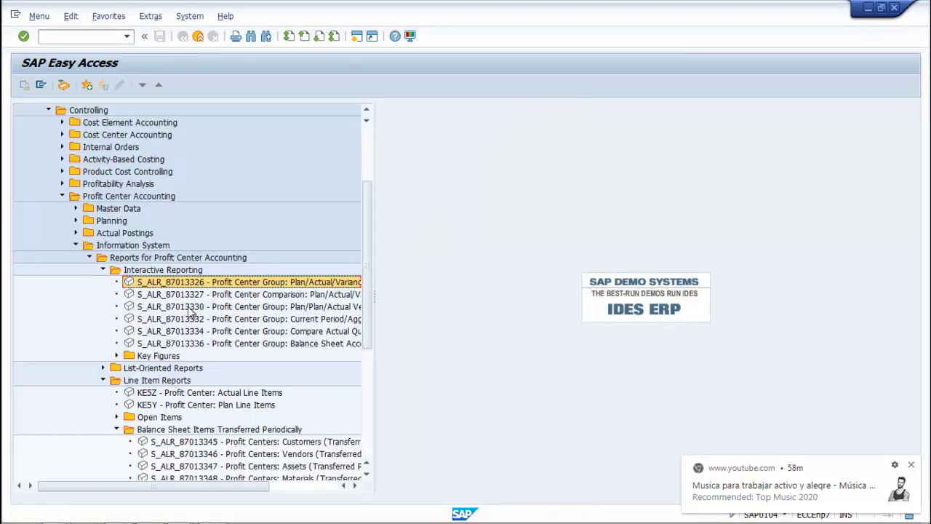
{"action": "scroll", "coordinate": [142, 397], "scroll_direction": "down", "scroll_amount": 1}
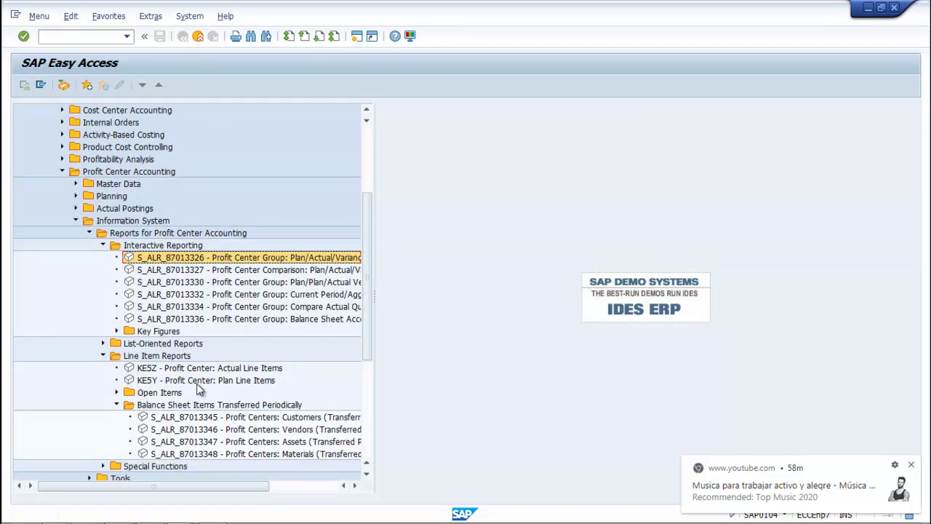
{"action": "double_click", "coordinate": [160, 370]}
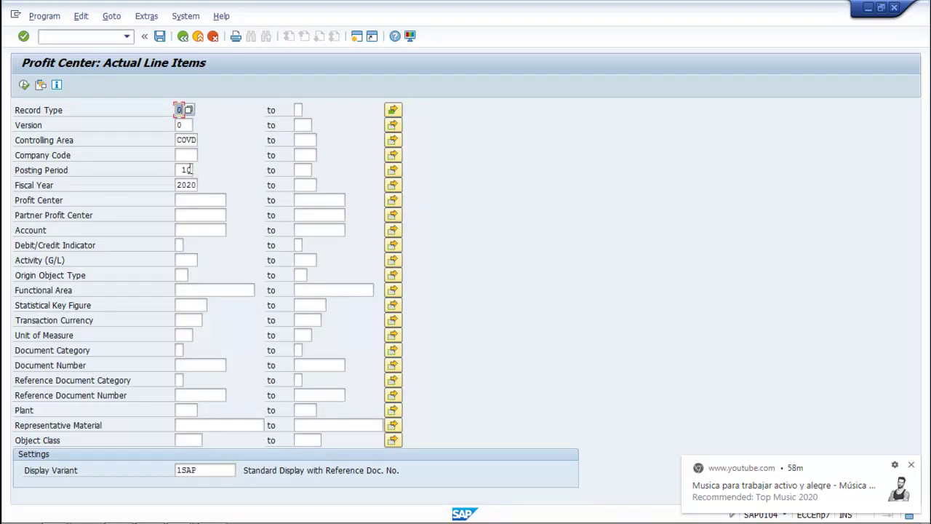
Restrict the actual line items report to company code COVD and execute it
{"action": "left_click", "coordinate": [187, 155]}
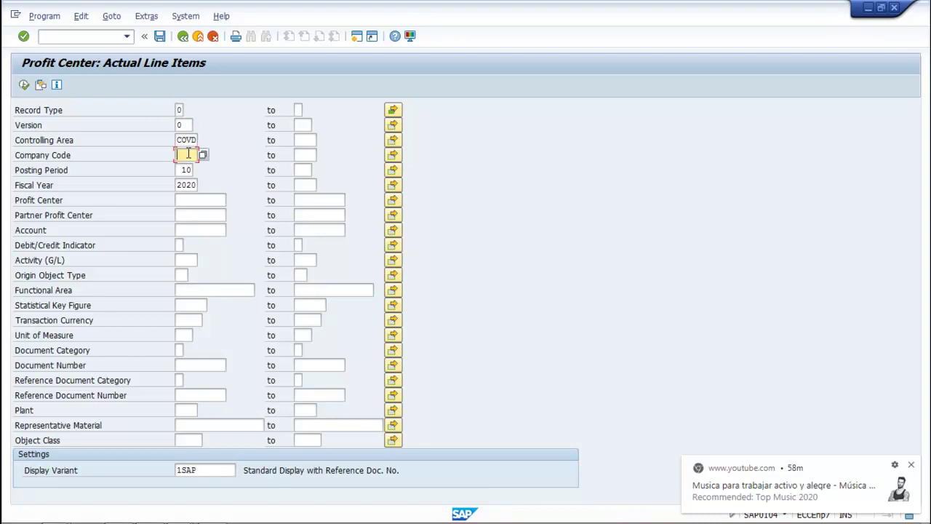
{"action": "type", "text": "C"}
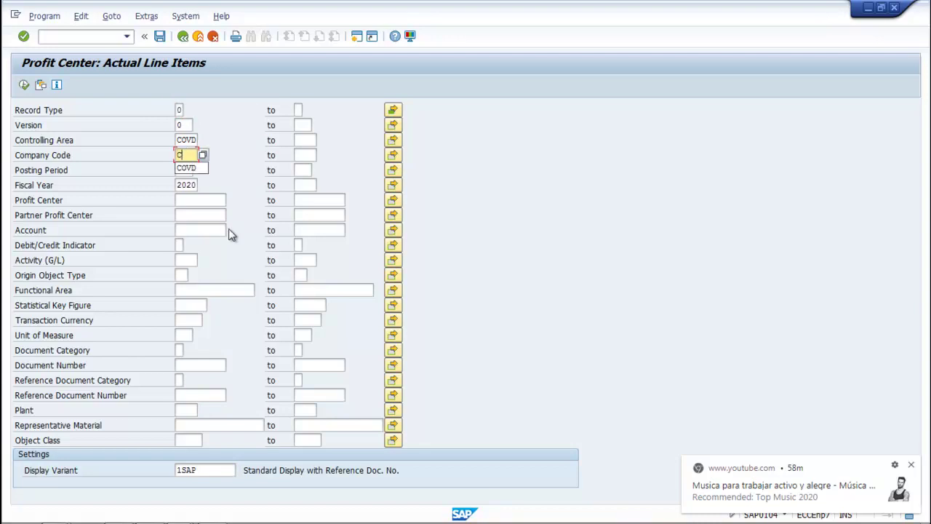
{"action": "type", "text": "OVD"}
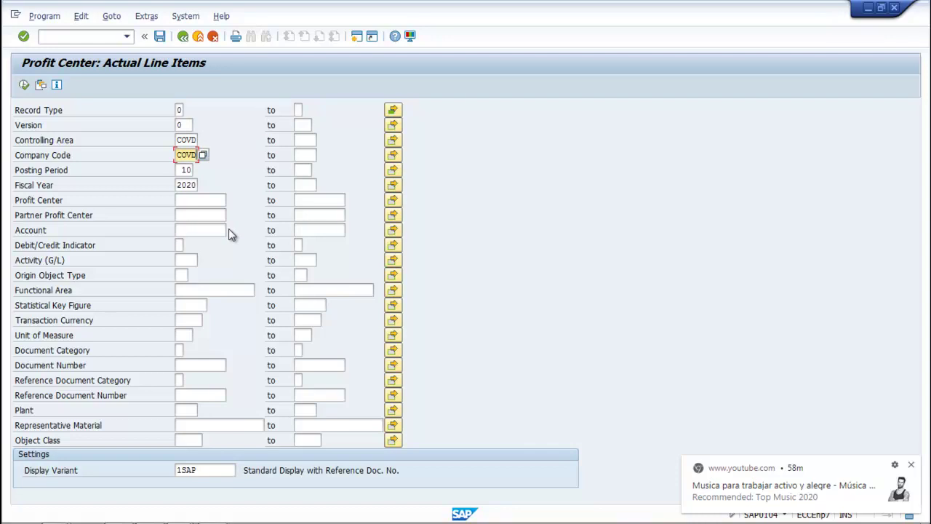
{"action": "left_click", "coordinate": [24, 85]}
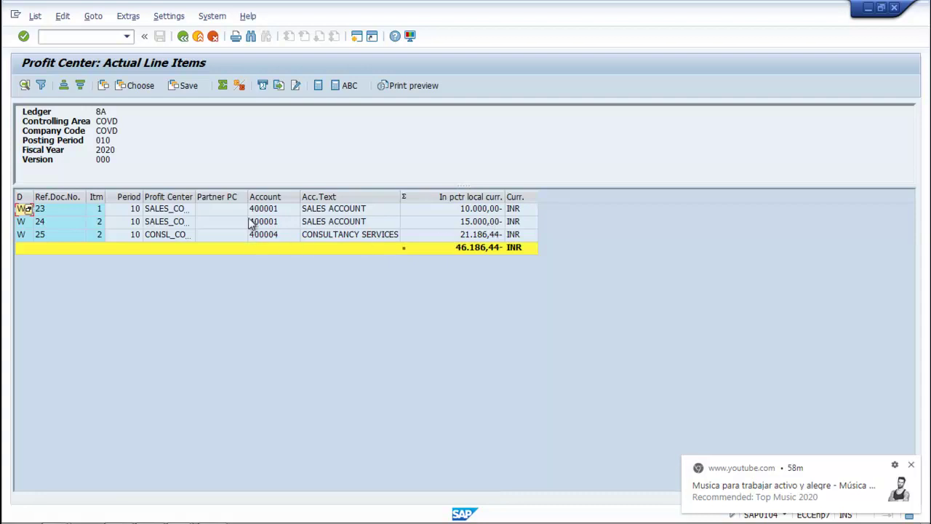
Open the source document of the first sales account line item, check its general ledger view, and return to the list
{"action": "left_click", "coordinate": [176, 209]}
{"action": "double_click", "coordinate": [176, 209]}
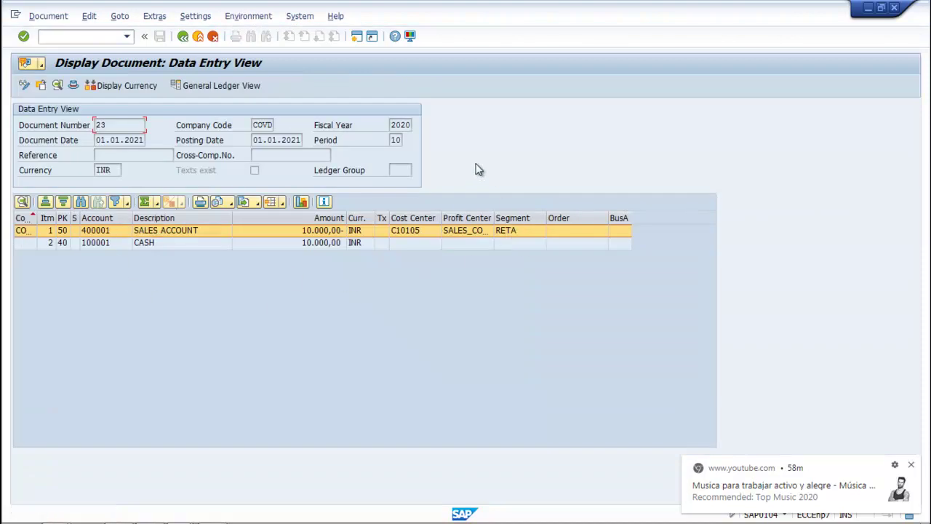
{"action": "left_click", "coordinate": [233, 85]}
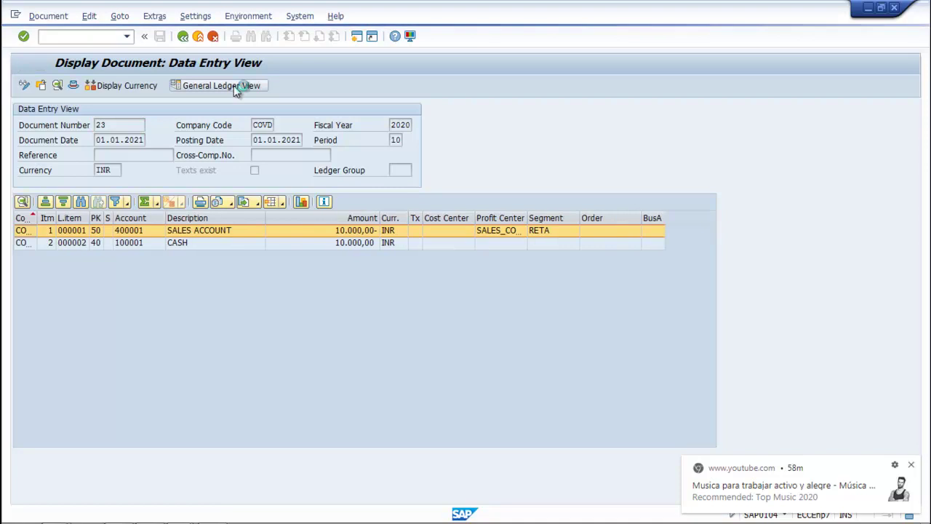
{"action": "left_click", "coordinate": [182, 36]}
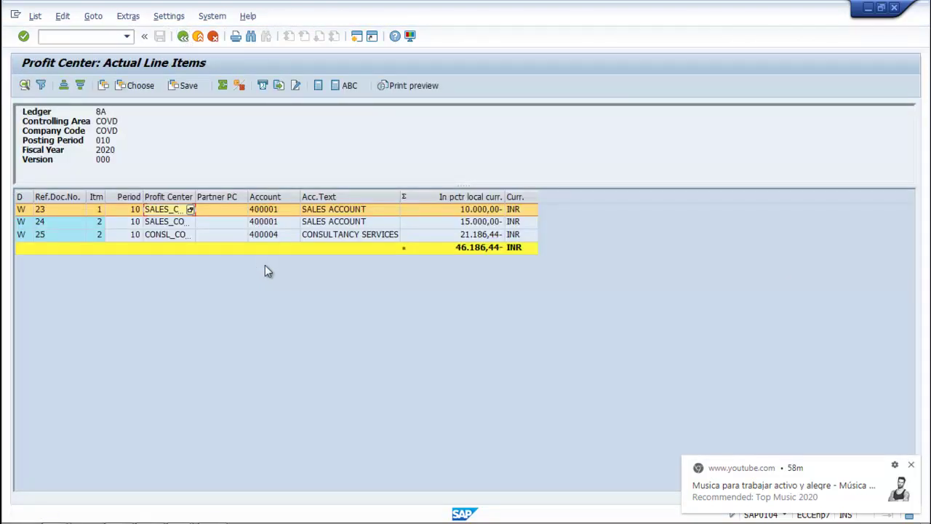
Open the consultancy services line item's document, compare its general ledger and entry views, and return to the list
{"action": "left_click", "coordinate": [177, 236]}
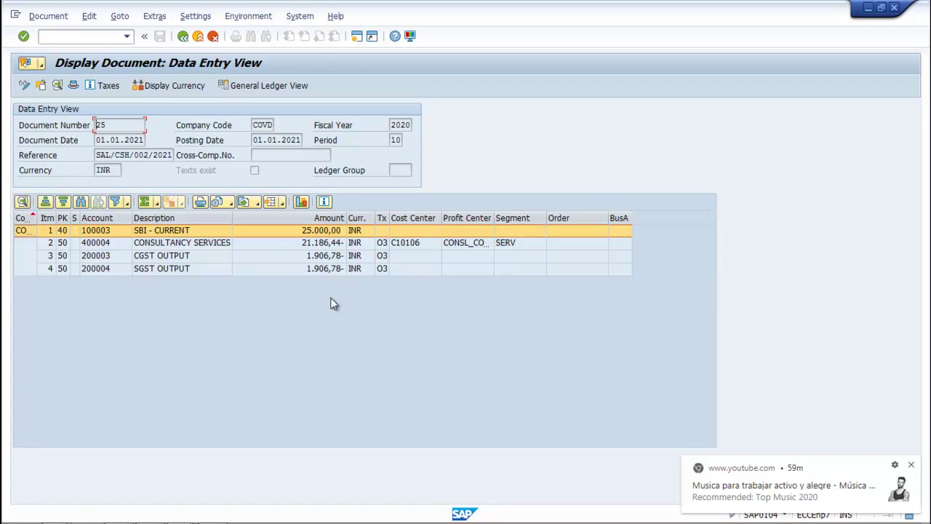
{"action": "left_click", "coordinate": [237, 86]}
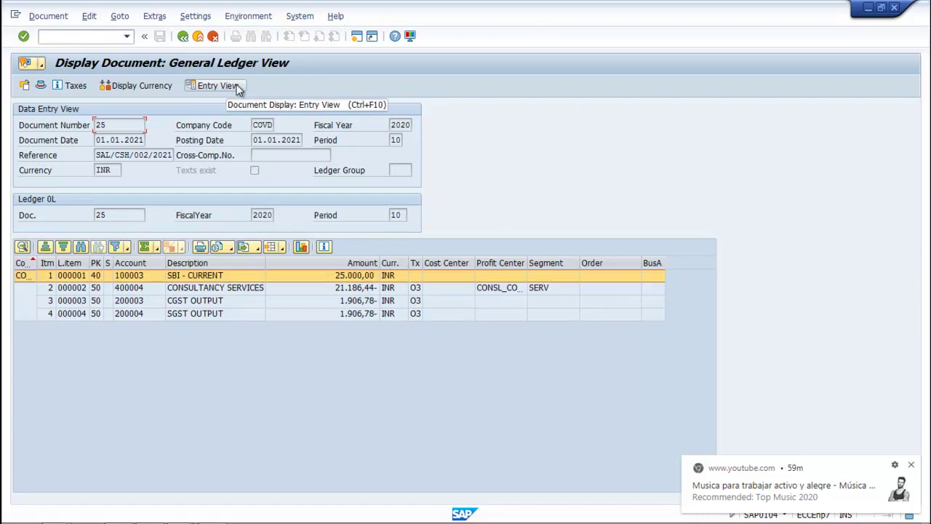
{"action": "left_click", "coordinate": [238, 87]}
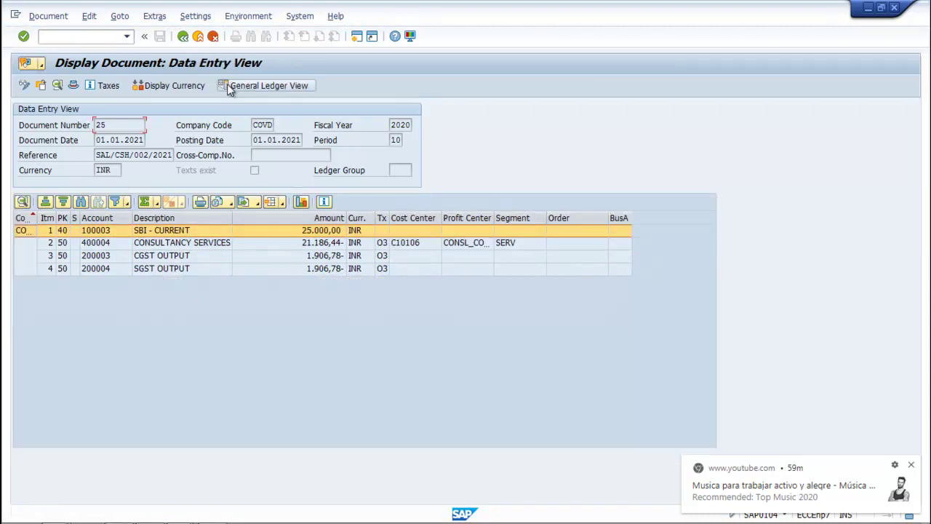
{"action": "left_click", "coordinate": [182, 36]}
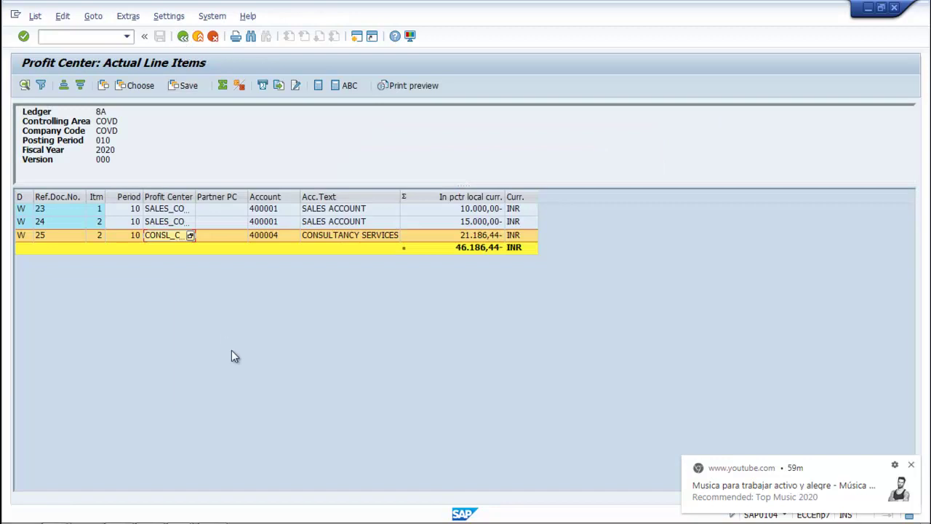
Exit the actual line items report to the SAP Easy Access menu and look through the remaining profit center reports
{"action": "left_click", "coordinate": [182, 36]}
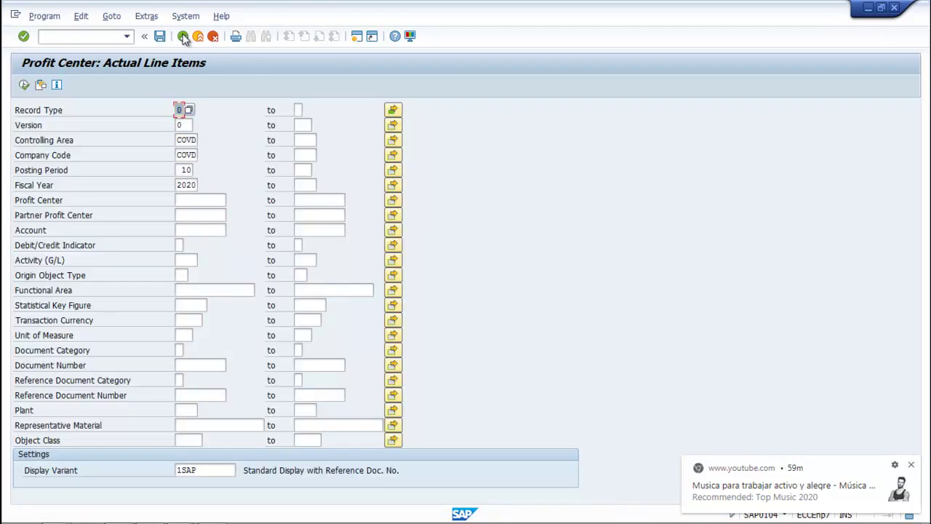
{"action": "left_click", "coordinate": [183, 36]}
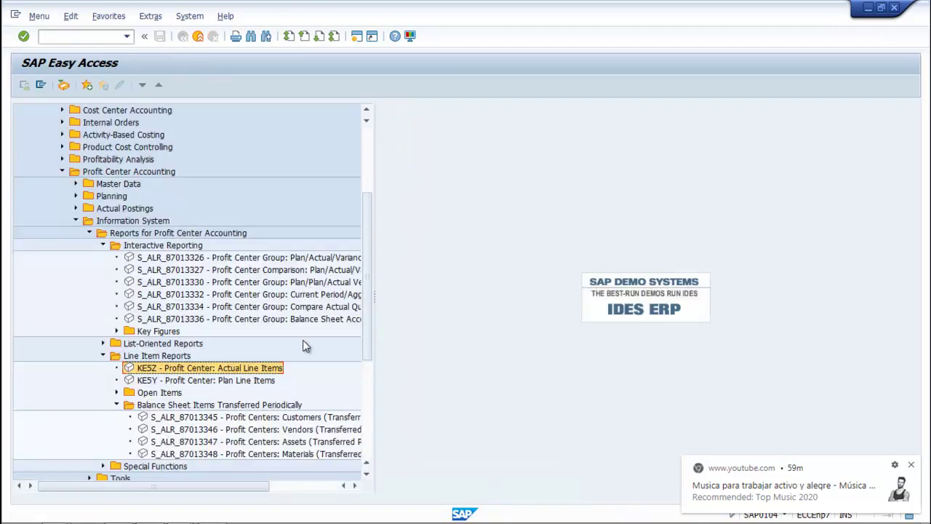
{"action": "scroll", "coordinate": [303, 342], "scroll_direction": "down", "scroll_amount": 2}
{"action": "scroll", "coordinate": [303, 342], "scroll_direction": "down", "scroll_amount": 3}
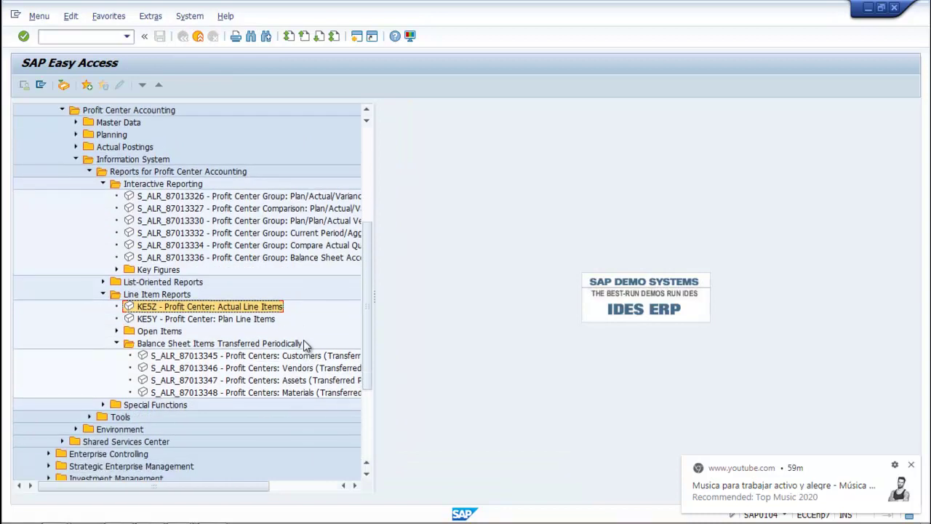